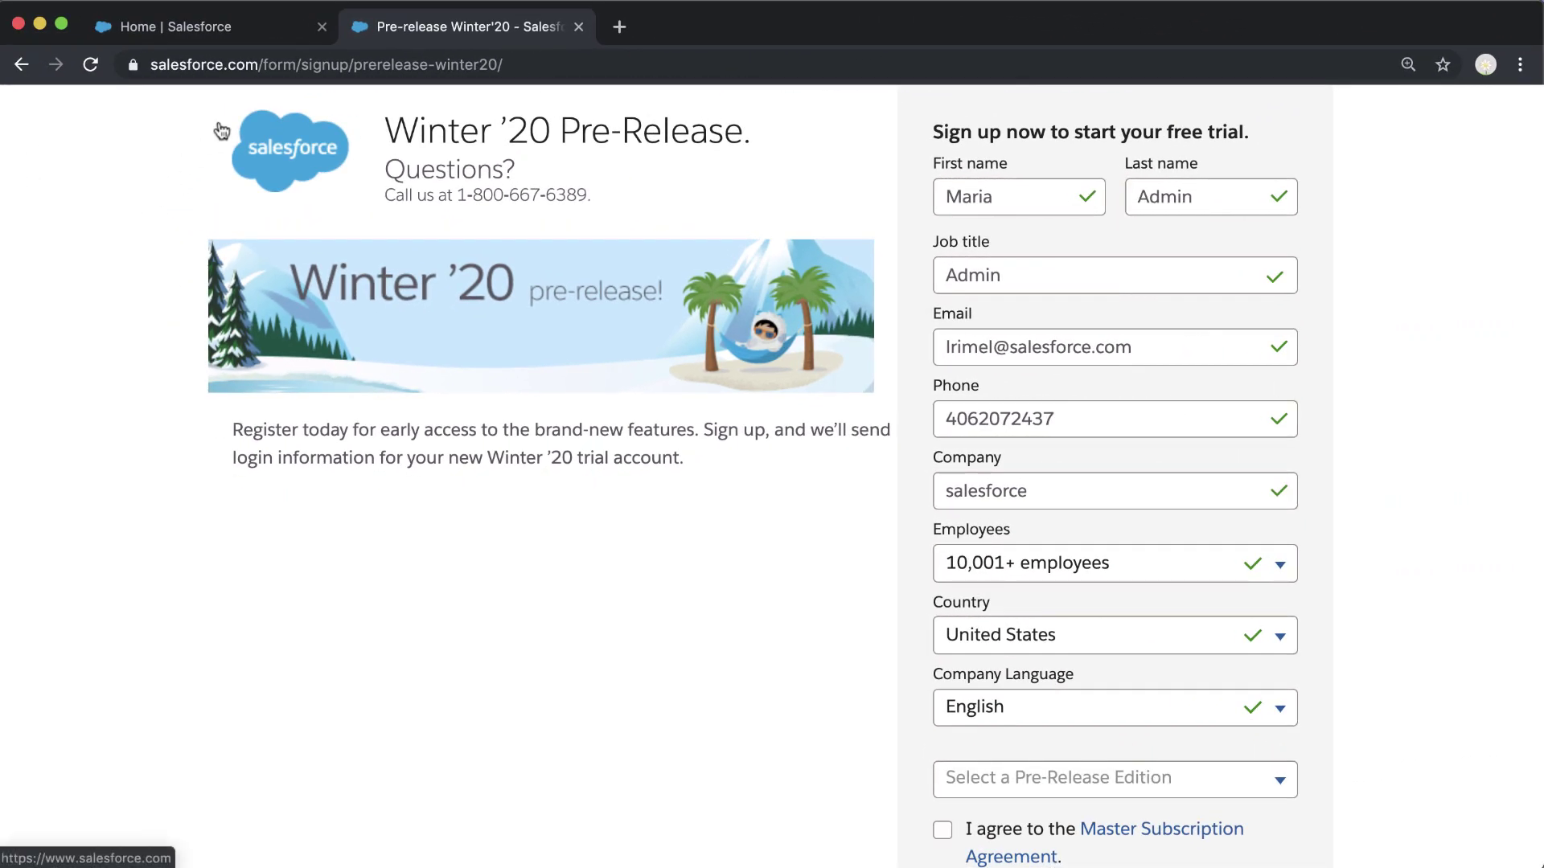
{"action": "scroll", "coordinate": [222, 131], "scroll_direction": "down", "scroll_amount": 5}
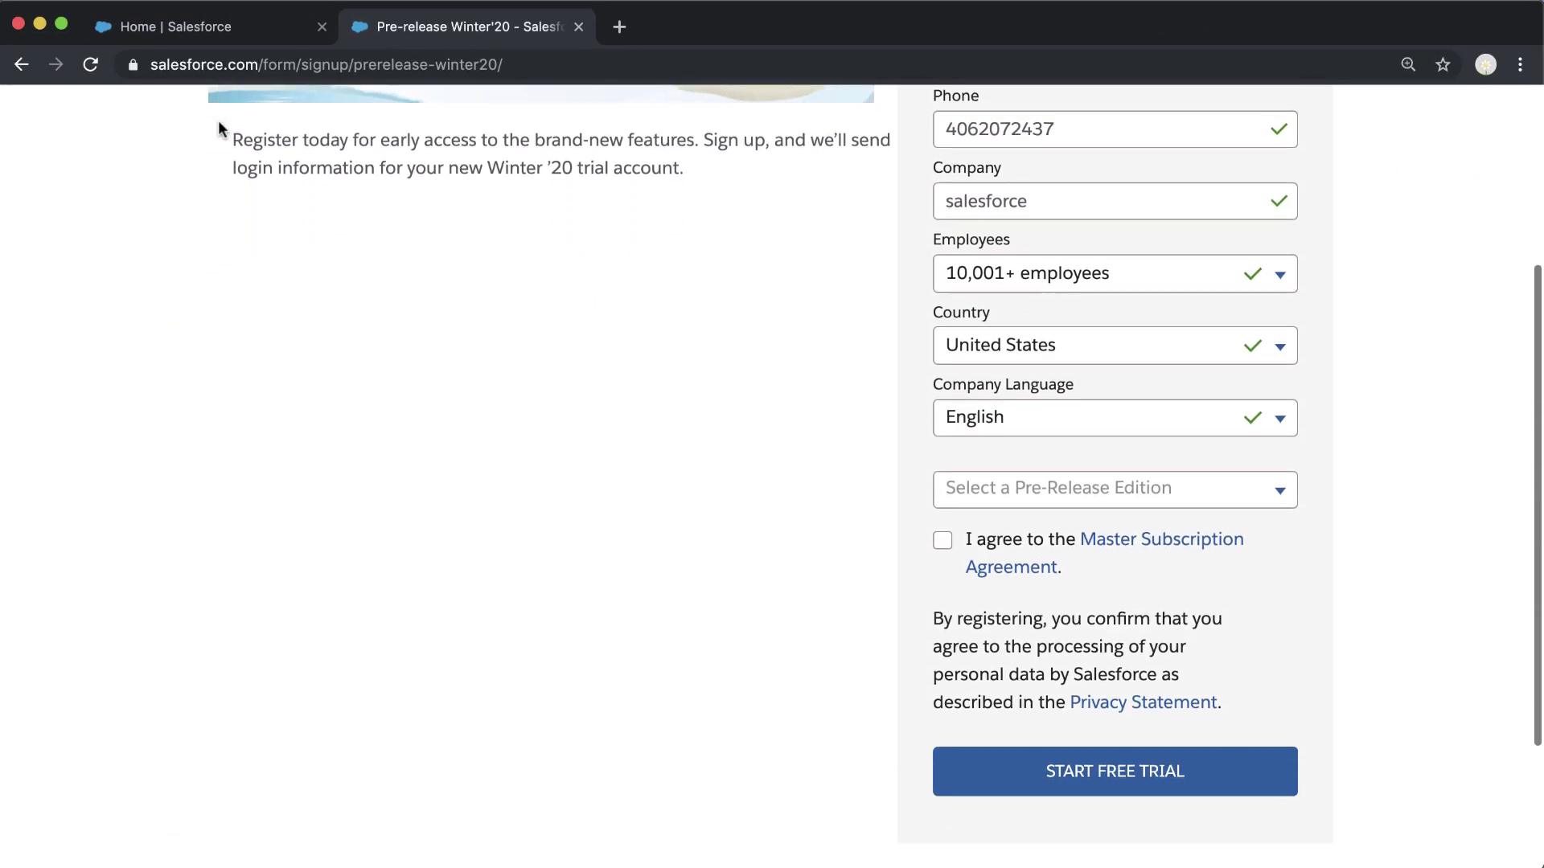
{"action": "scroll", "coordinate": [220, 128], "scroll_direction": "down", "scroll_amount": 1}
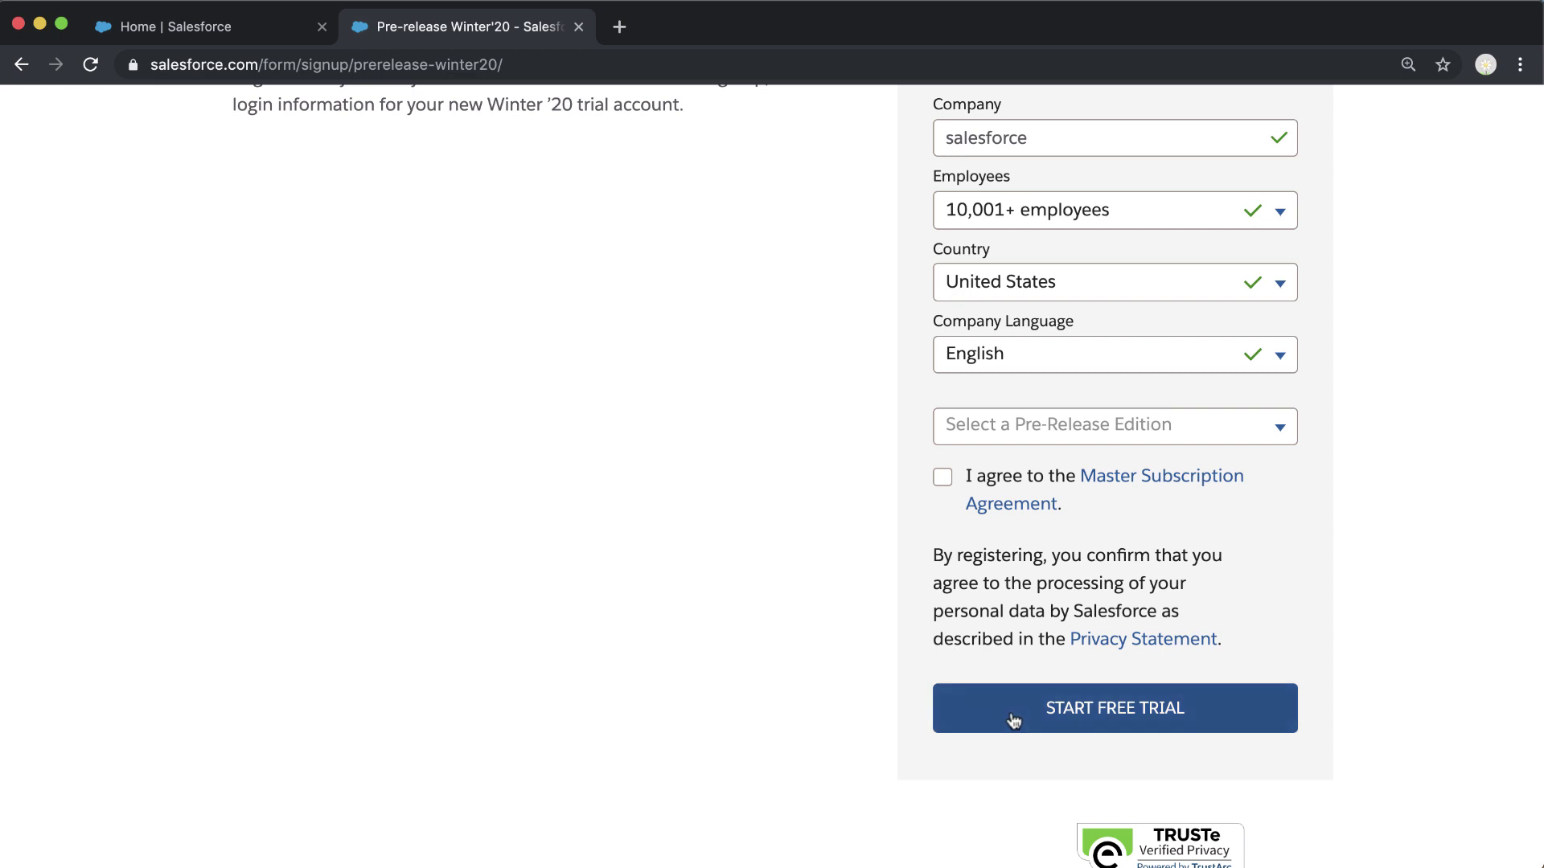
{"action": "scroll", "coordinate": [1013, 721], "scroll_direction": "up", "scroll_amount": 5}
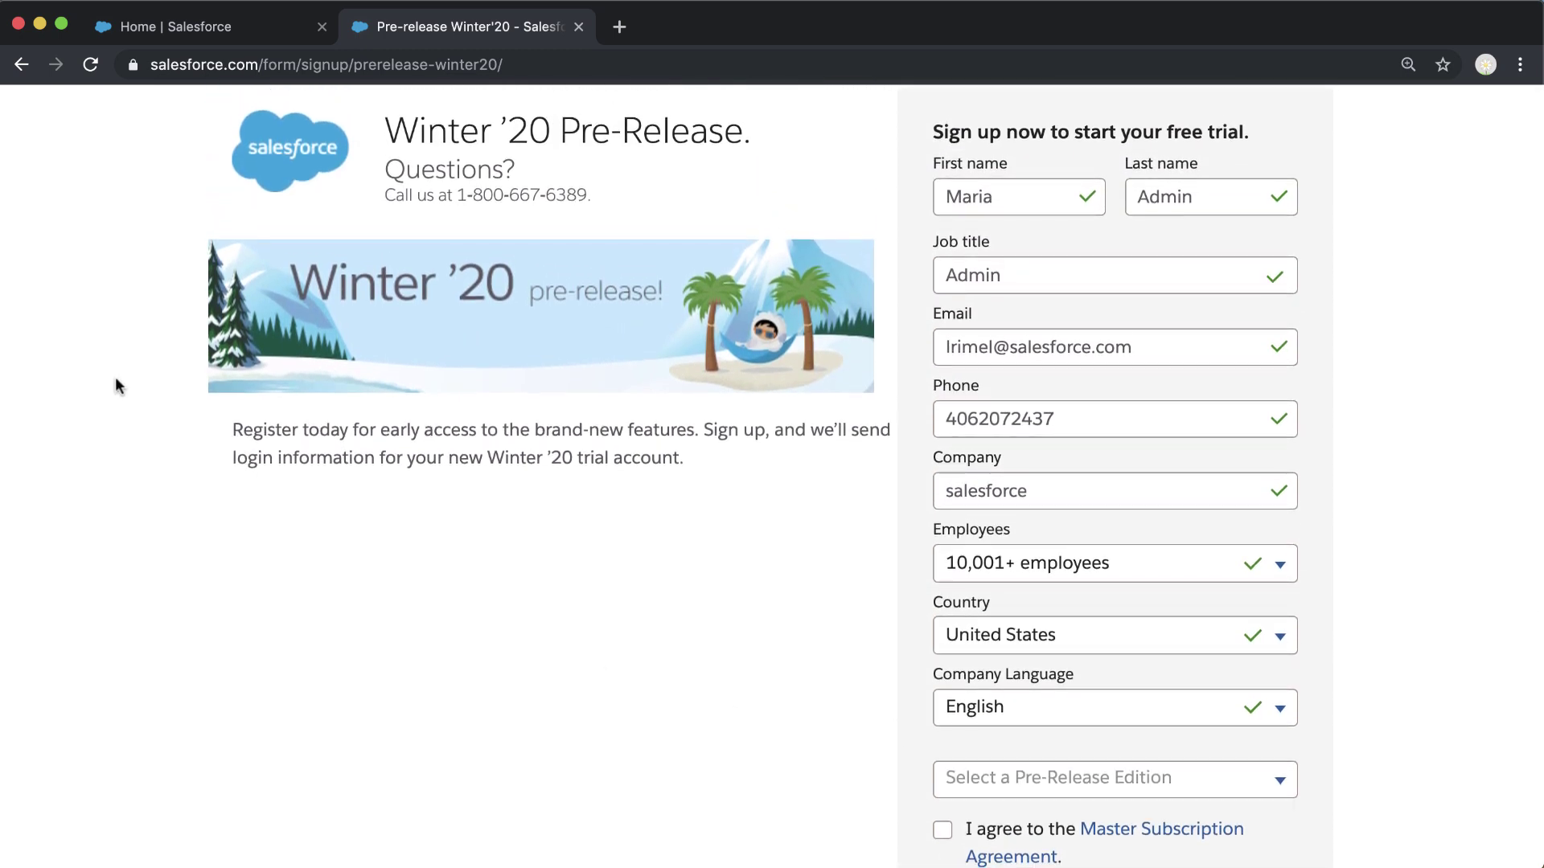
Return to the Setup home page and open the New Salesforce Mobile App QuickStart.
{"action": "left_click", "coordinate": [265, 34]}
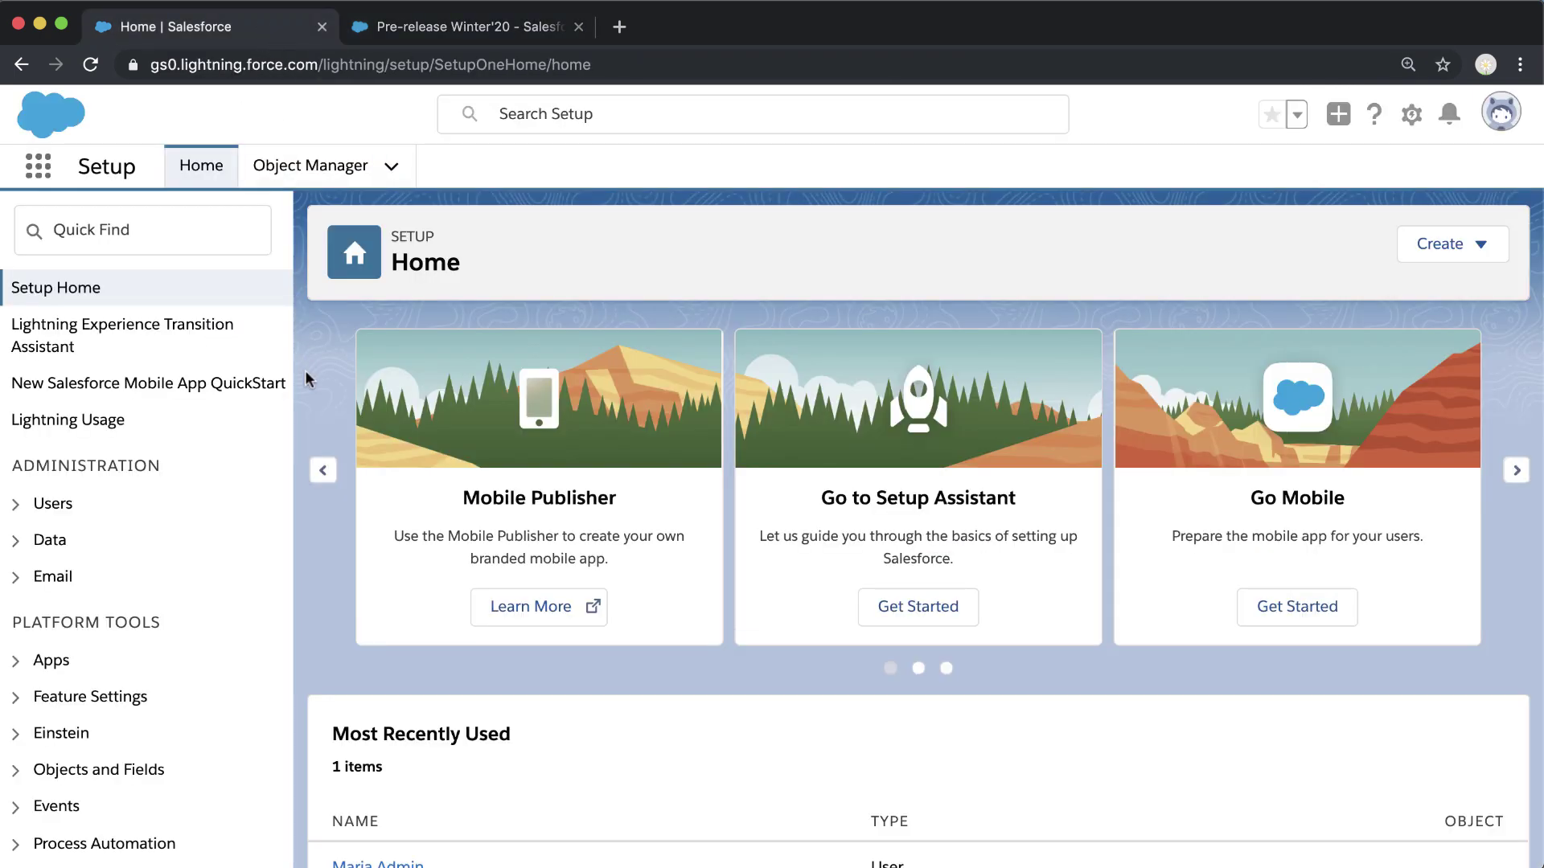
{"action": "scroll", "coordinate": [305, 372], "scroll_direction": "down", "scroll_amount": 1}
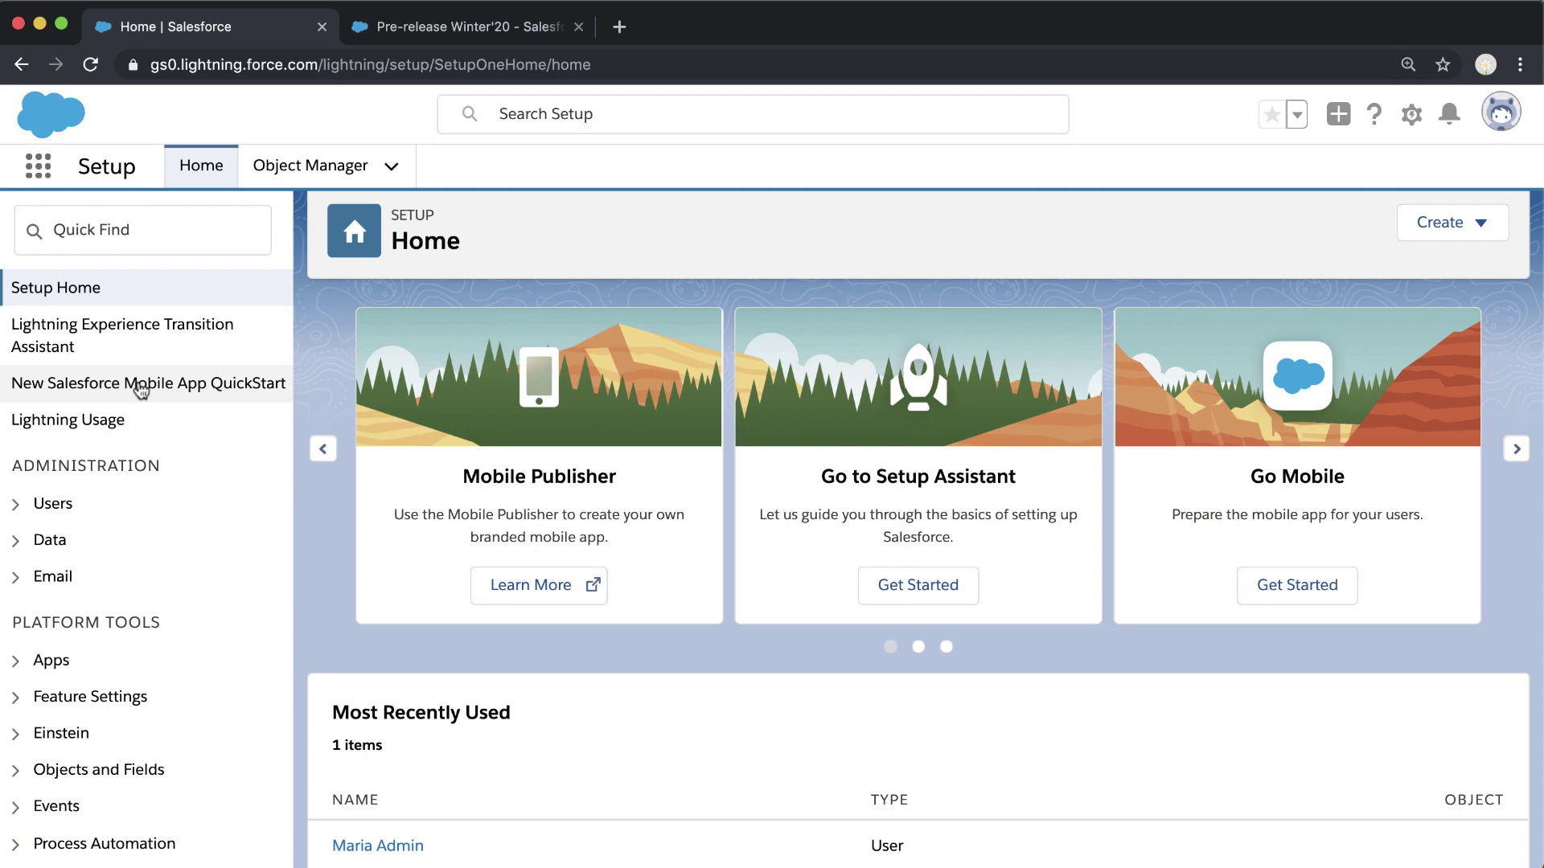
{"action": "left_click", "coordinate": [141, 386]}
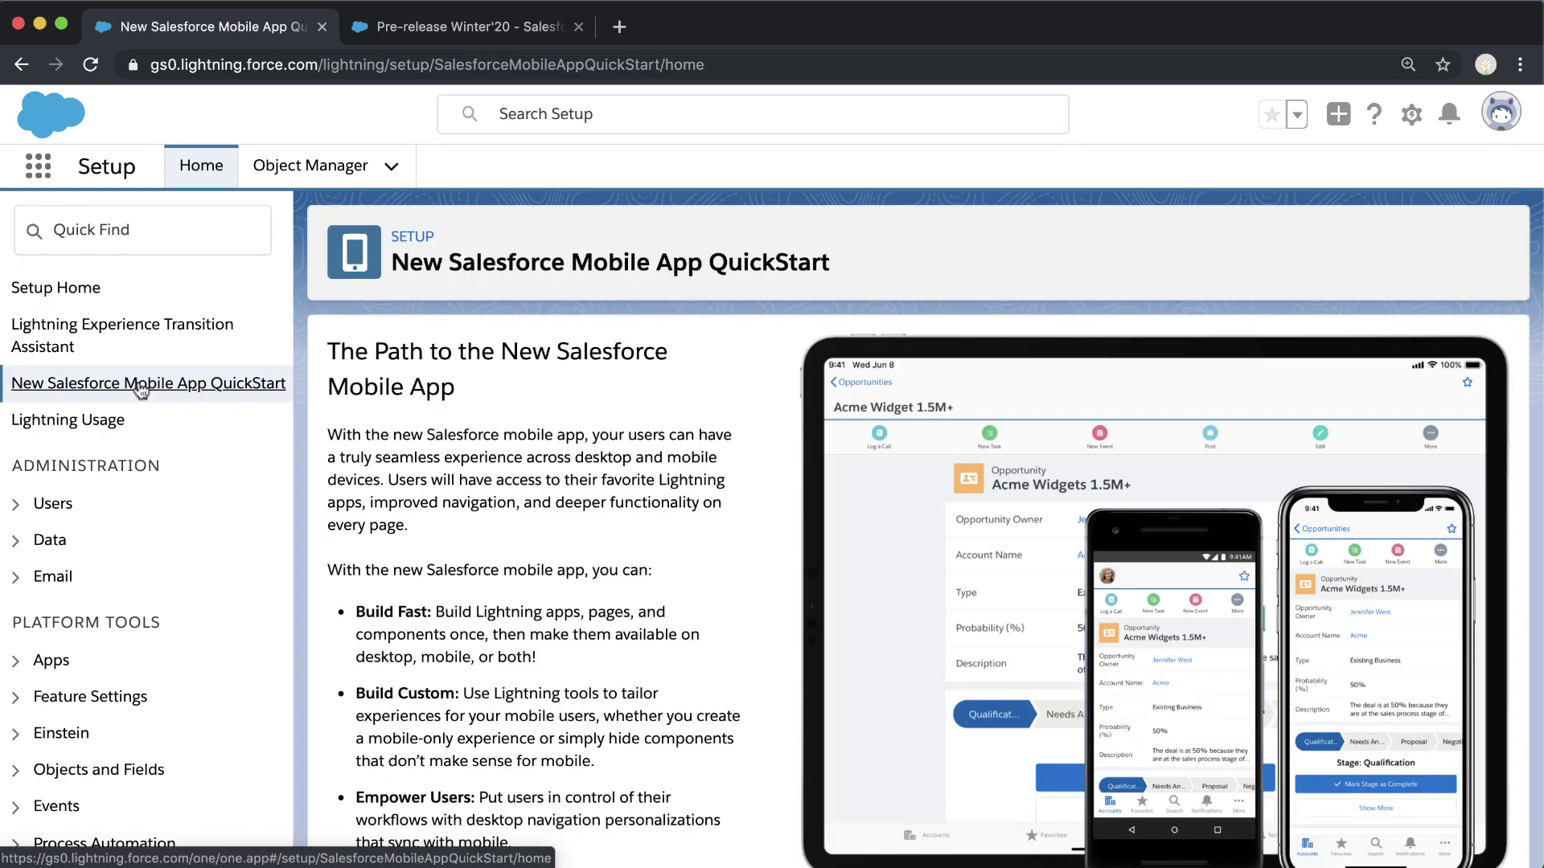
Scroll down through the Mobile Success Checklist to reach step 2.
{"action": "scroll", "coordinate": [332, 500], "scroll_direction": "down", "scroll_amount": 3}
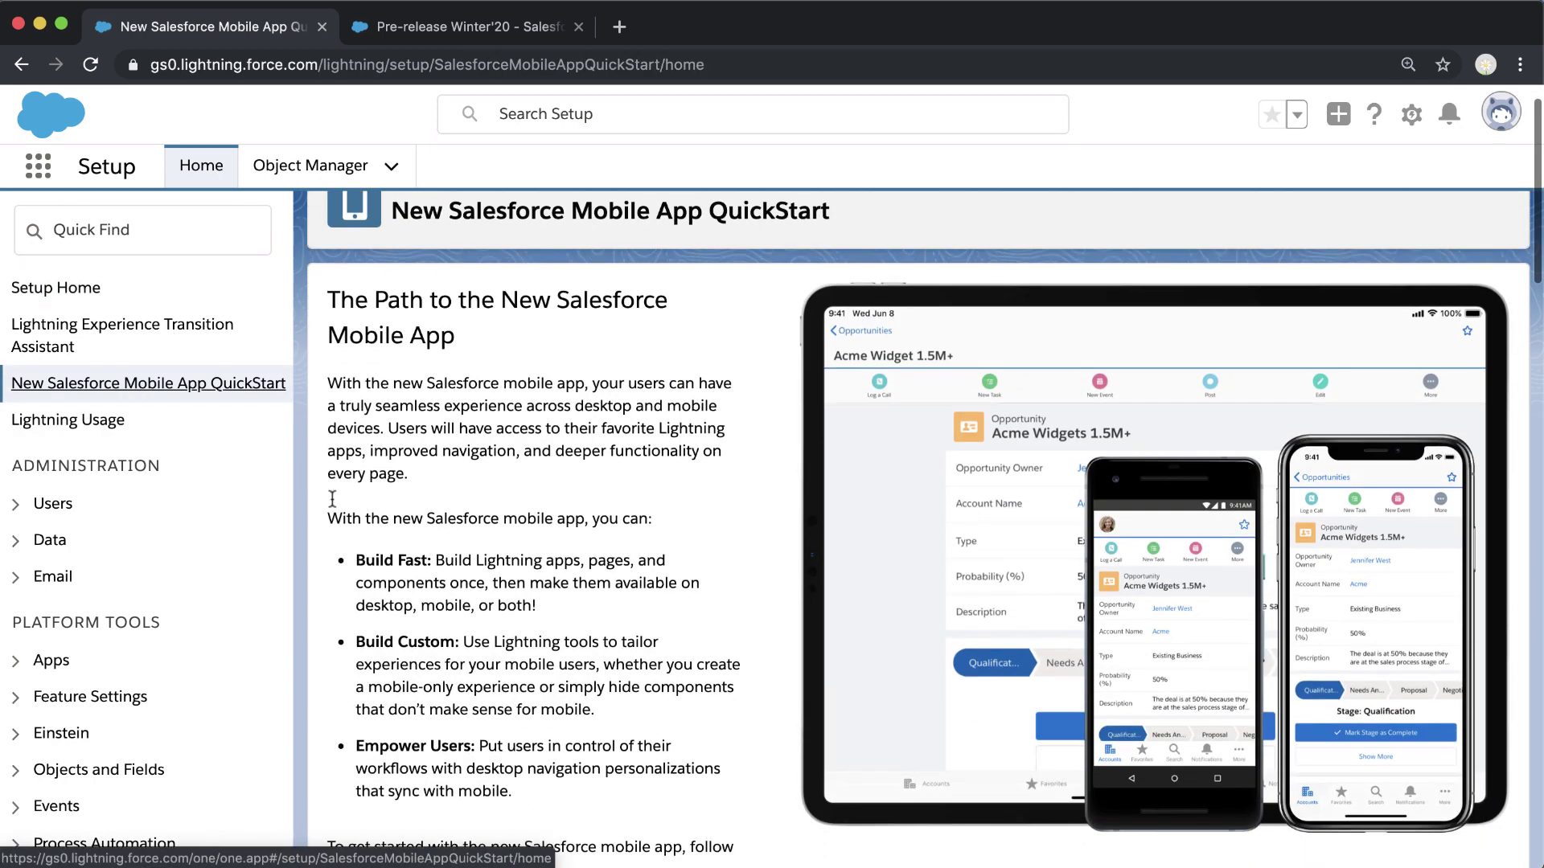
{"action": "scroll", "coordinate": [332, 505], "scroll_direction": "down", "scroll_amount": 2}
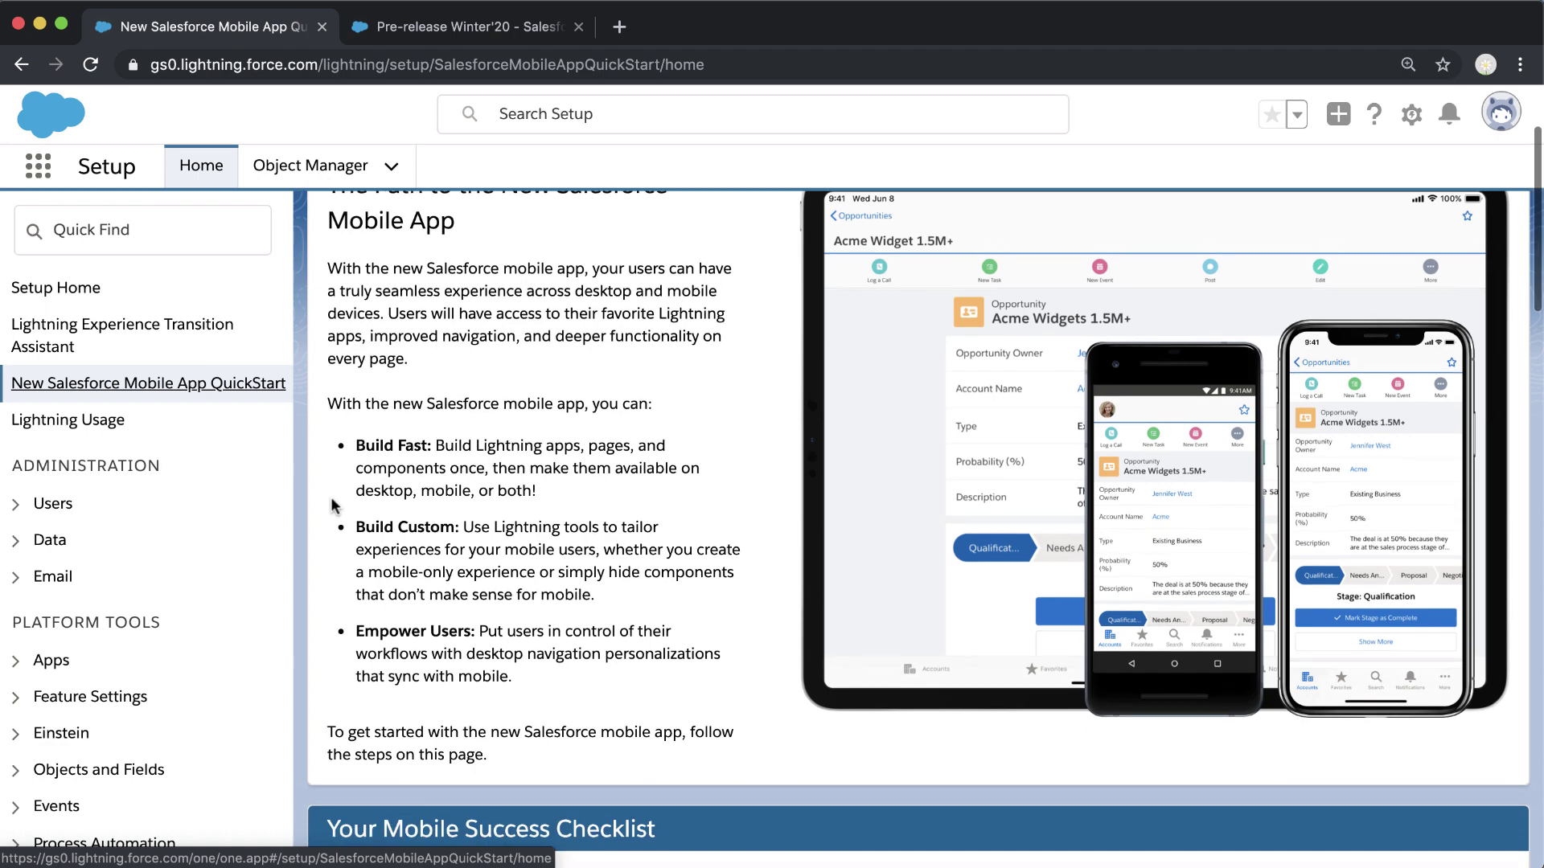
{"action": "scroll", "coordinate": [332, 505], "scroll_direction": "down", "scroll_amount": 5}
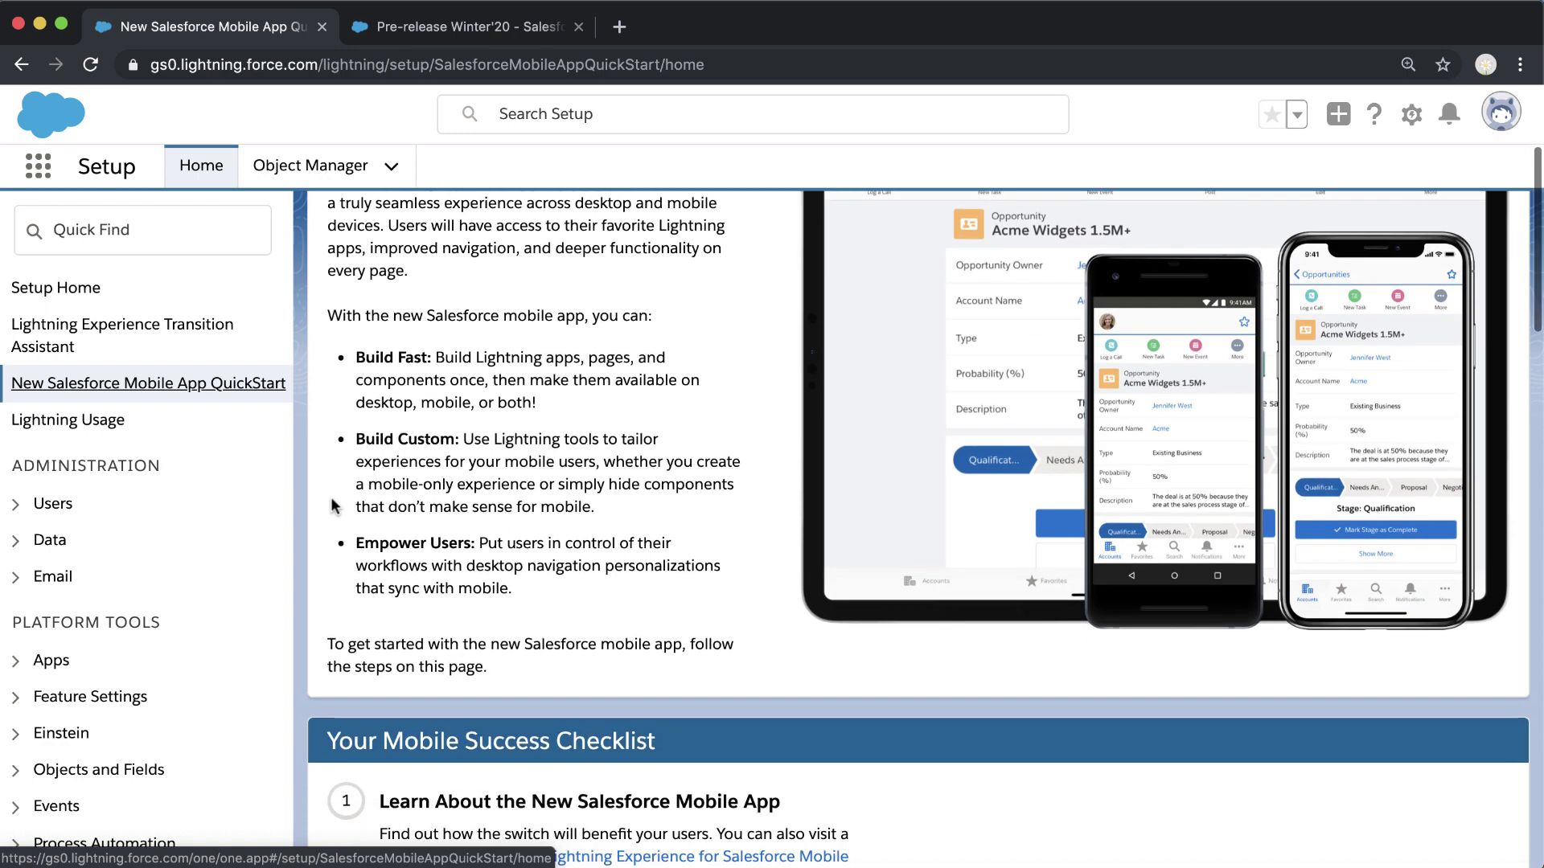
{"action": "scroll", "coordinate": [885, 553], "scroll_direction": "down", "scroll_amount": 5}
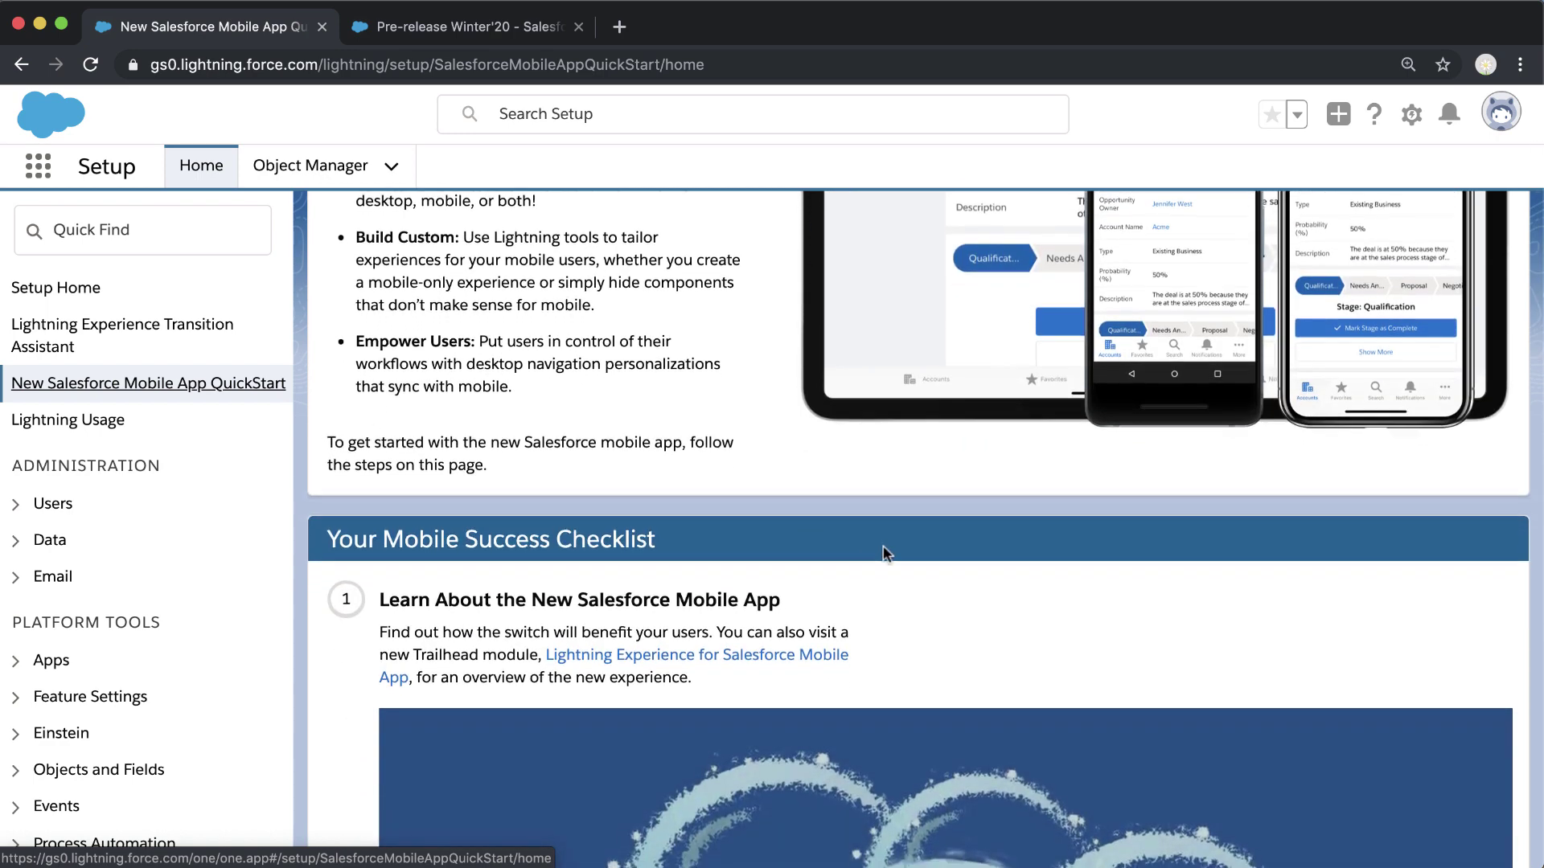
{"action": "scroll", "coordinate": [883, 548], "scroll_direction": "down", "scroll_amount": 1}
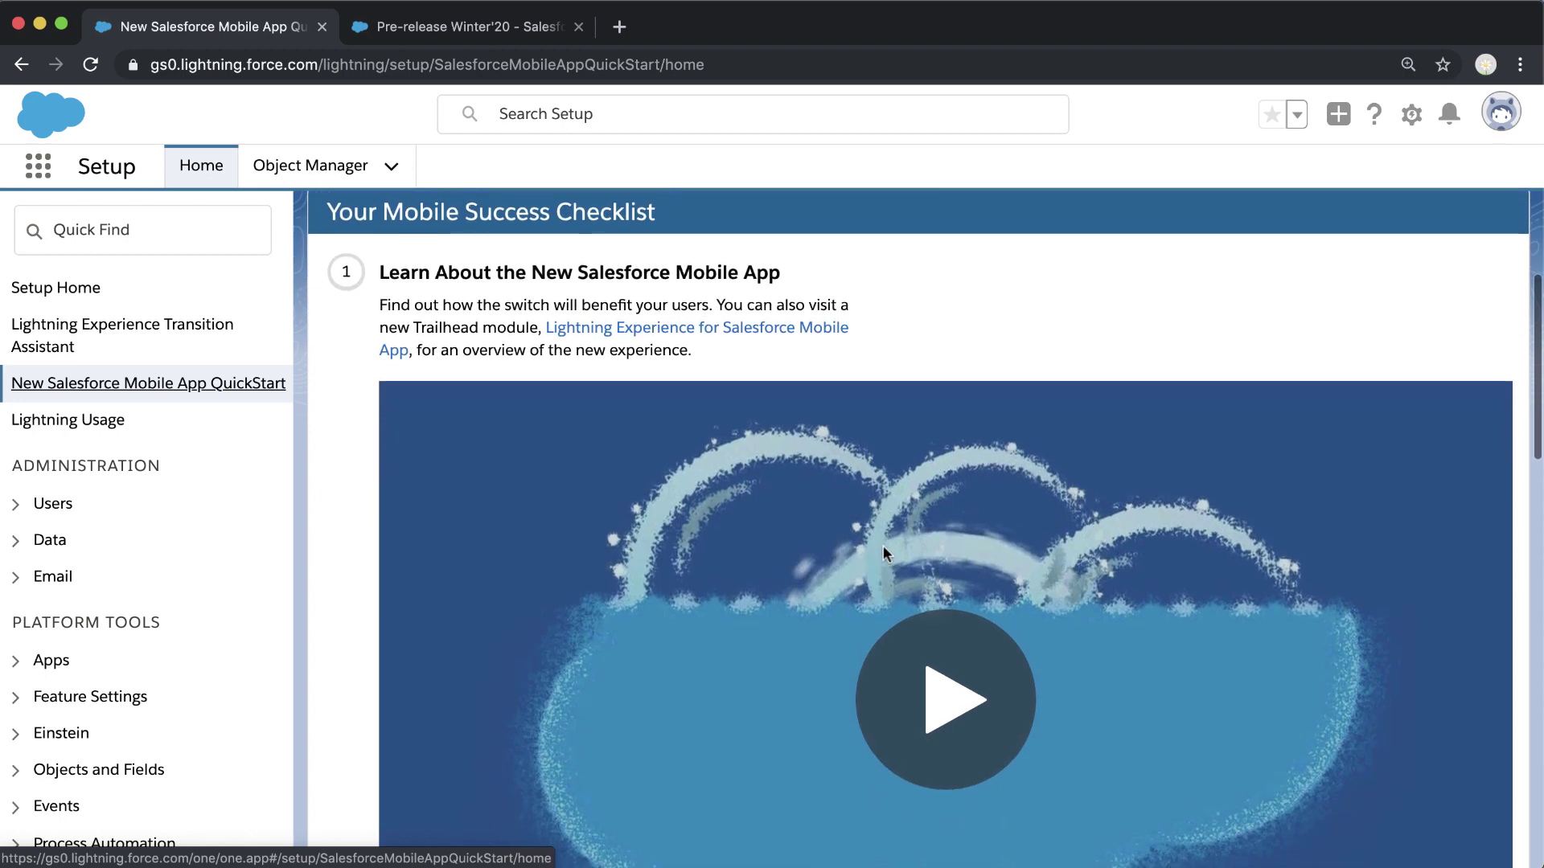
{"action": "scroll", "coordinate": [883, 548], "scroll_direction": "down", "scroll_amount": 5}
{"action": "scroll", "coordinate": [884, 547], "scroll_direction": "down", "scroll_amount": 6}
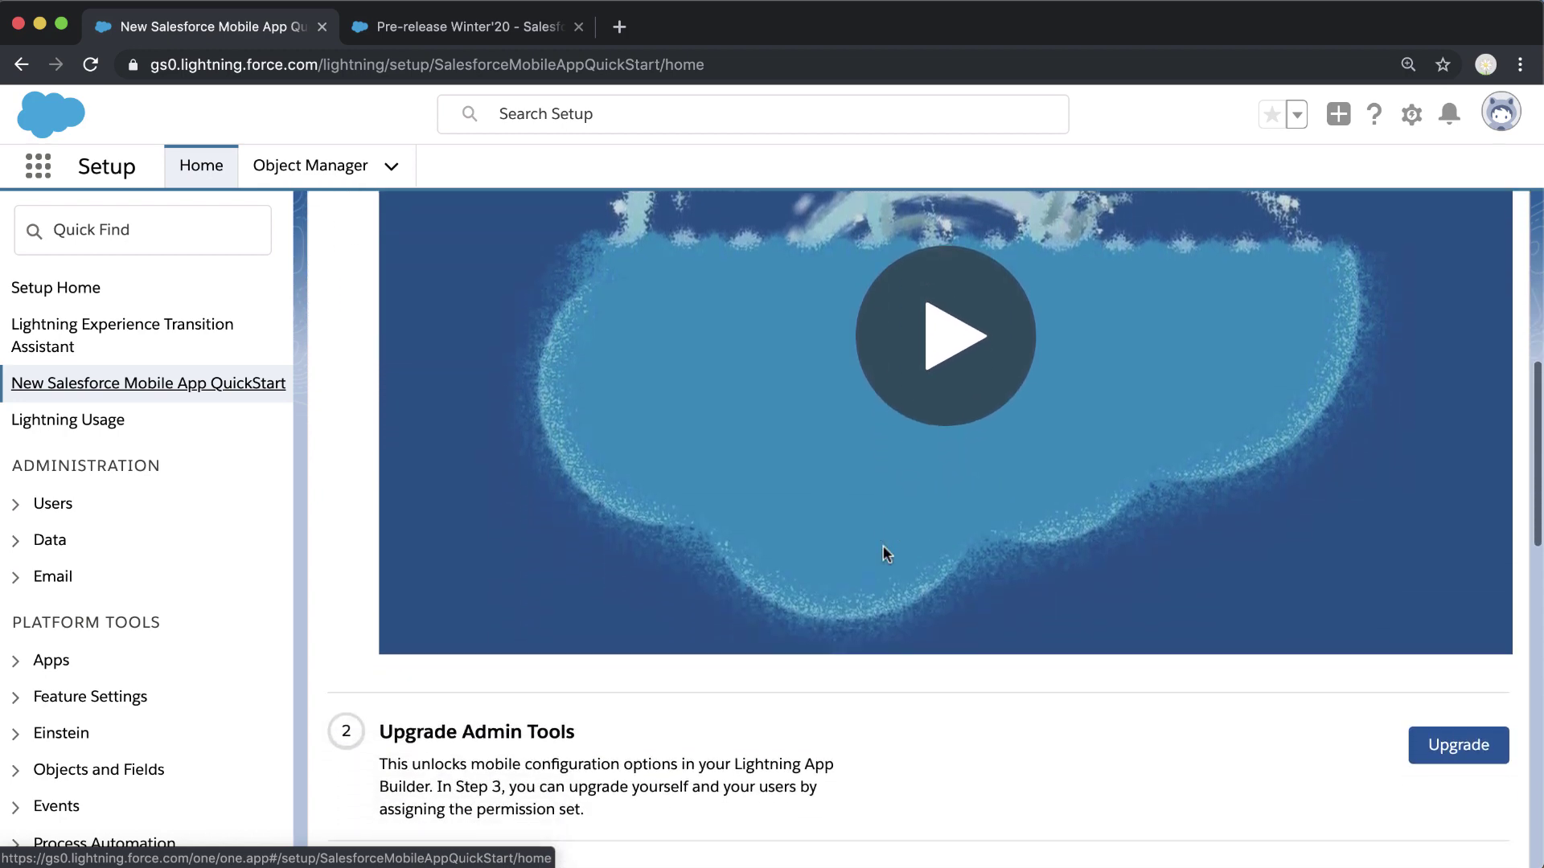
{"action": "scroll", "coordinate": [882, 555], "scroll_direction": "down", "scroll_amount": 1}
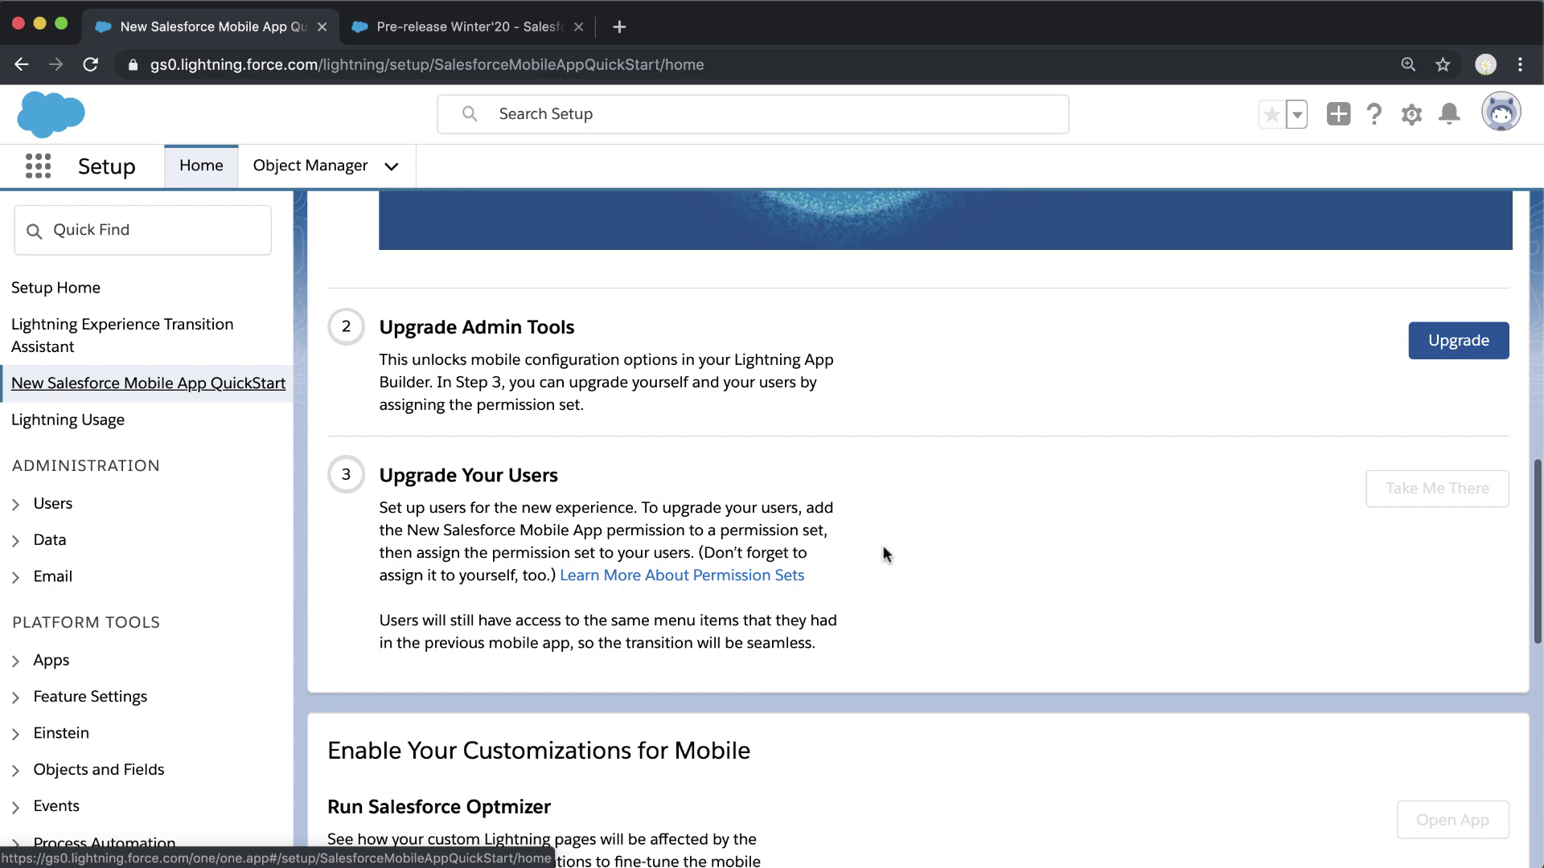
{"action": "scroll", "coordinate": [1132, 471], "scroll_direction": "down", "scroll_amount": 1}
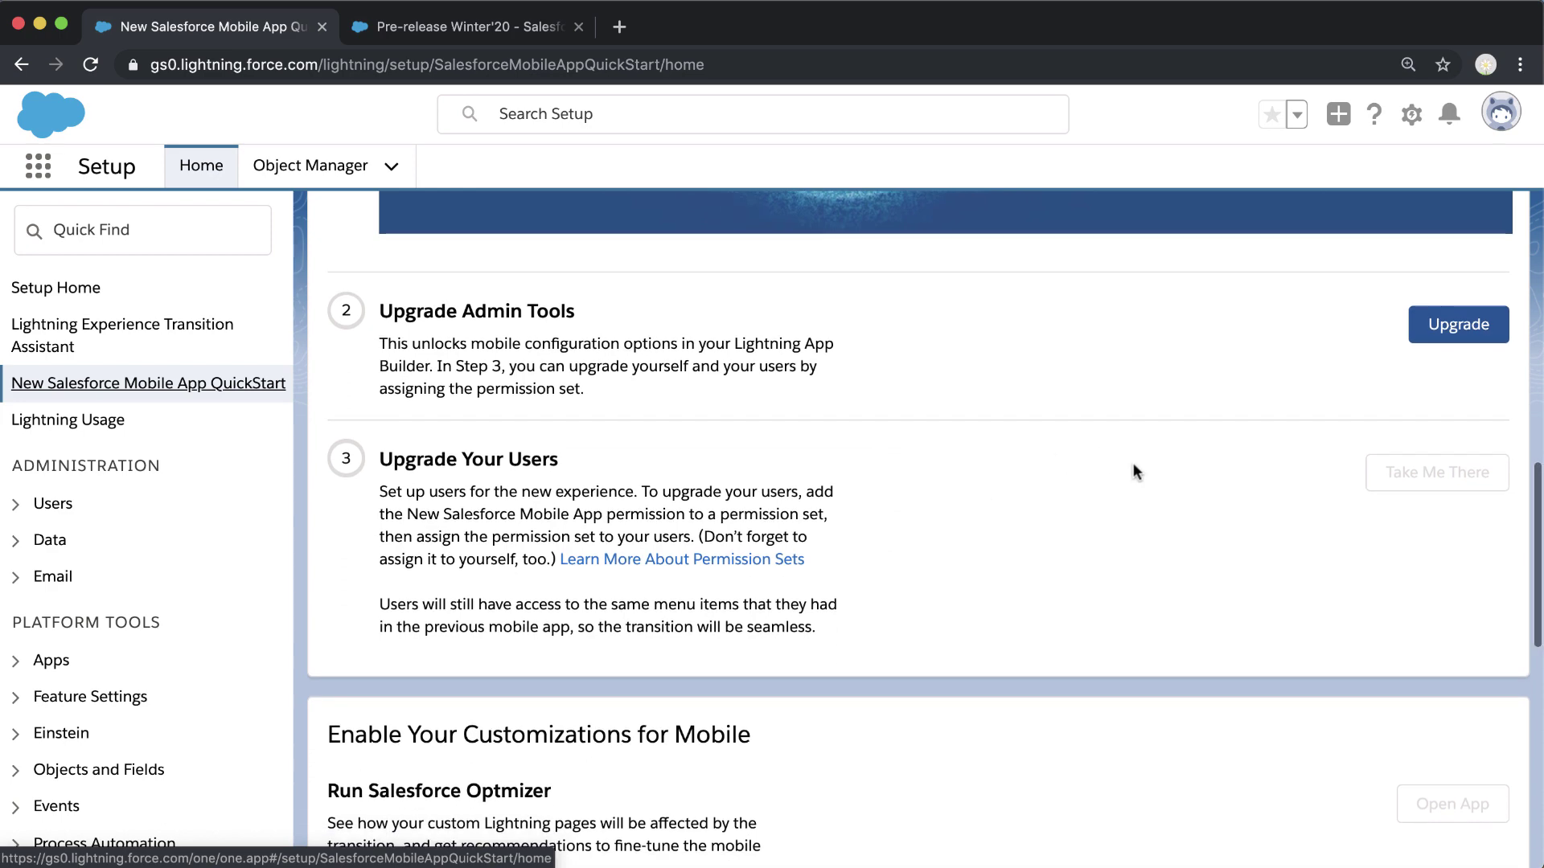
Upgrade the mobile admin tools now, then go to the Permission Sets page via Upgrade Your Users.
{"action": "left_click", "coordinate": [1460, 330]}
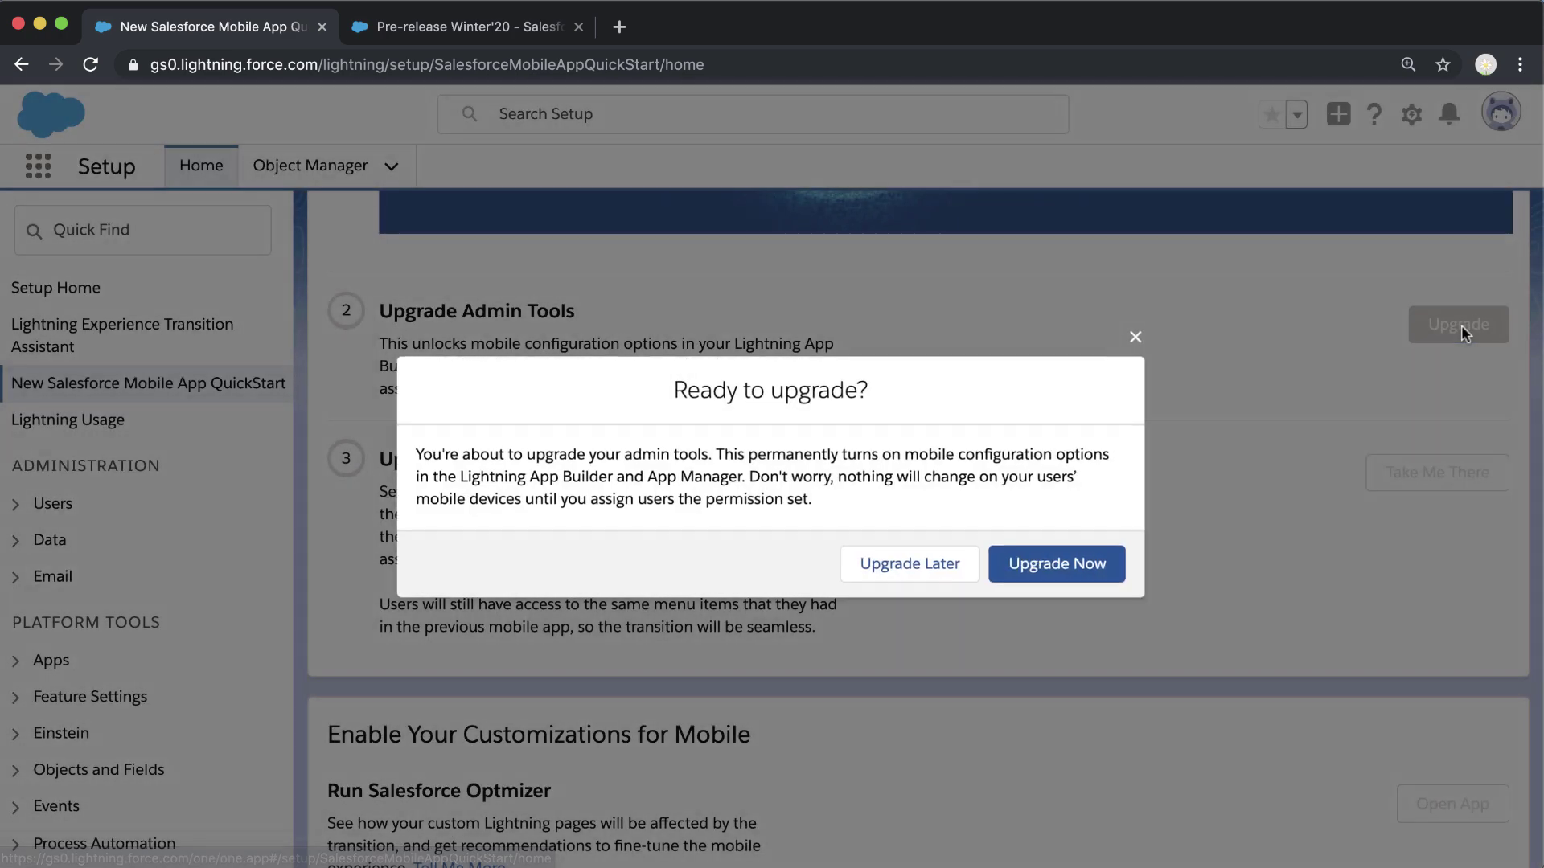
{"action": "left_click", "coordinate": [1060, 565]}
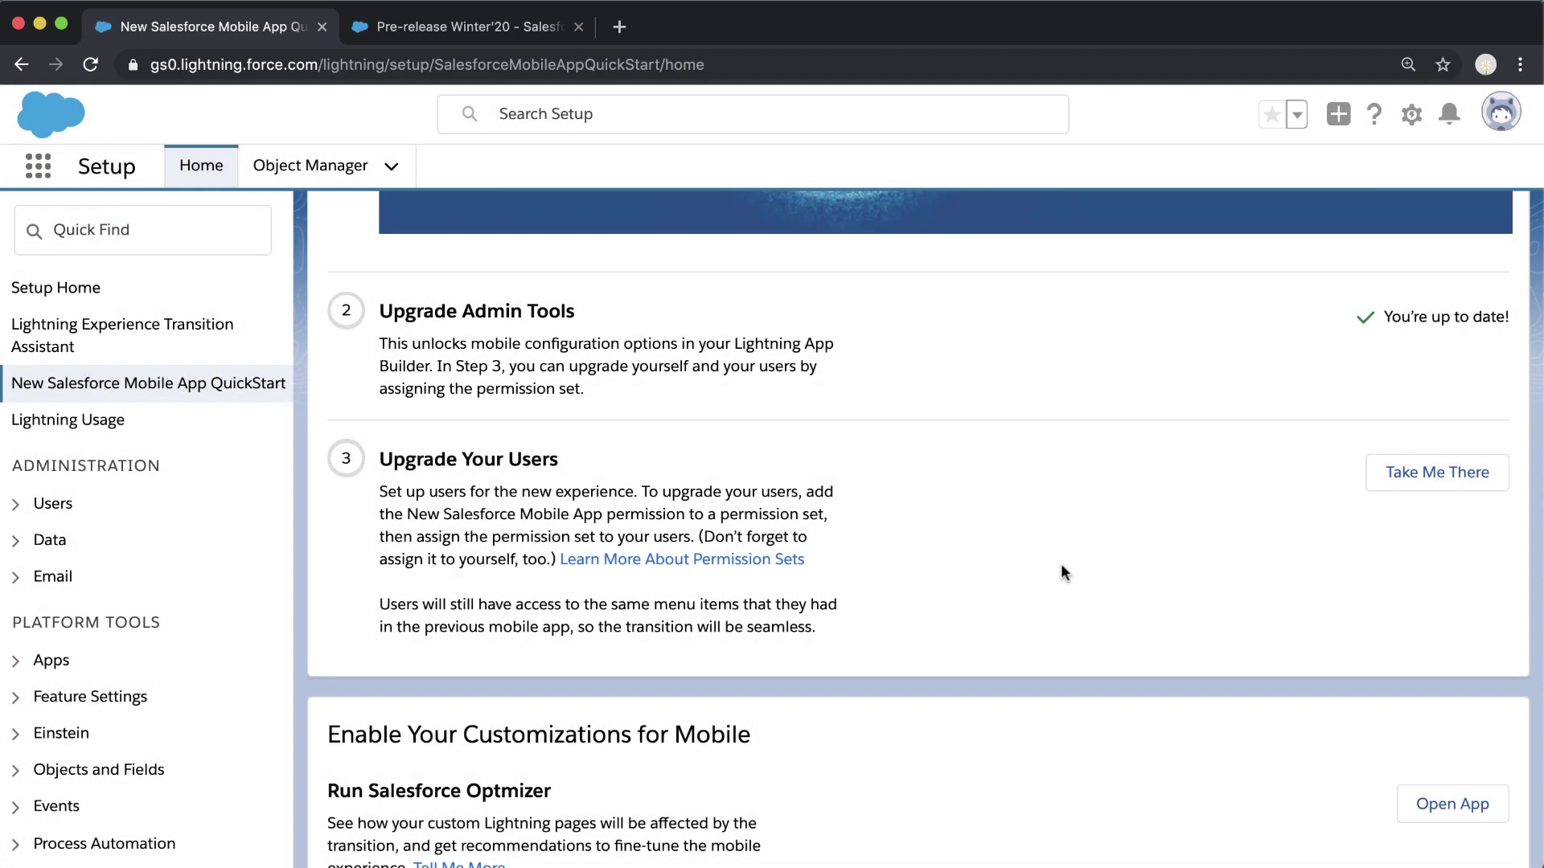
{"action": "left_click", "coordinate": [1439, 475]}
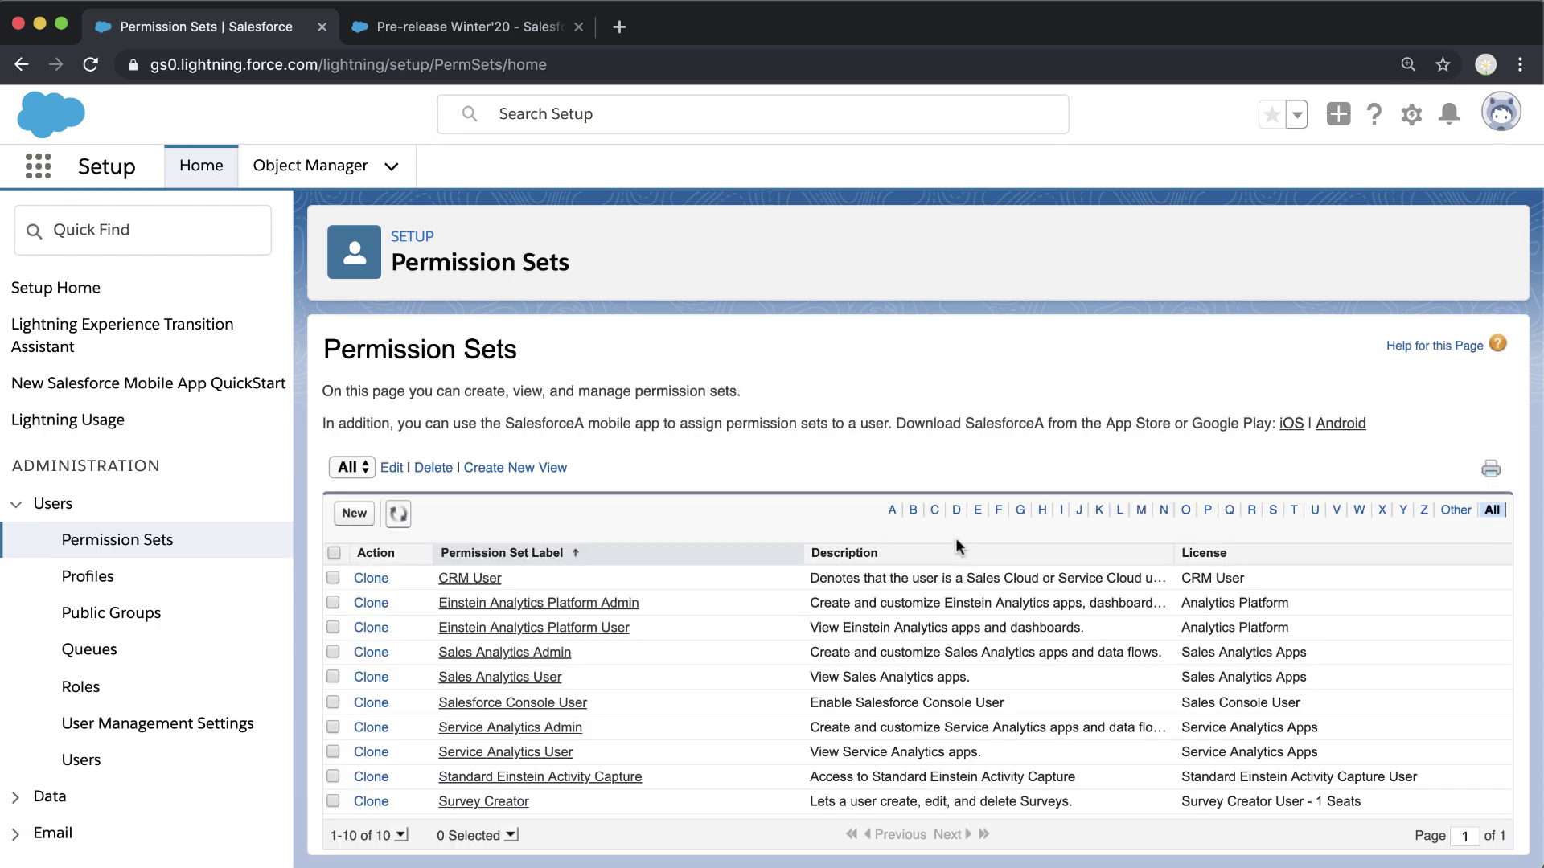
Create and save a permission set labelled 'Lightning on Mobile' with API name Lightning_on_Mobile.
{"action": "left_click", "coordinate": [355, 513]}
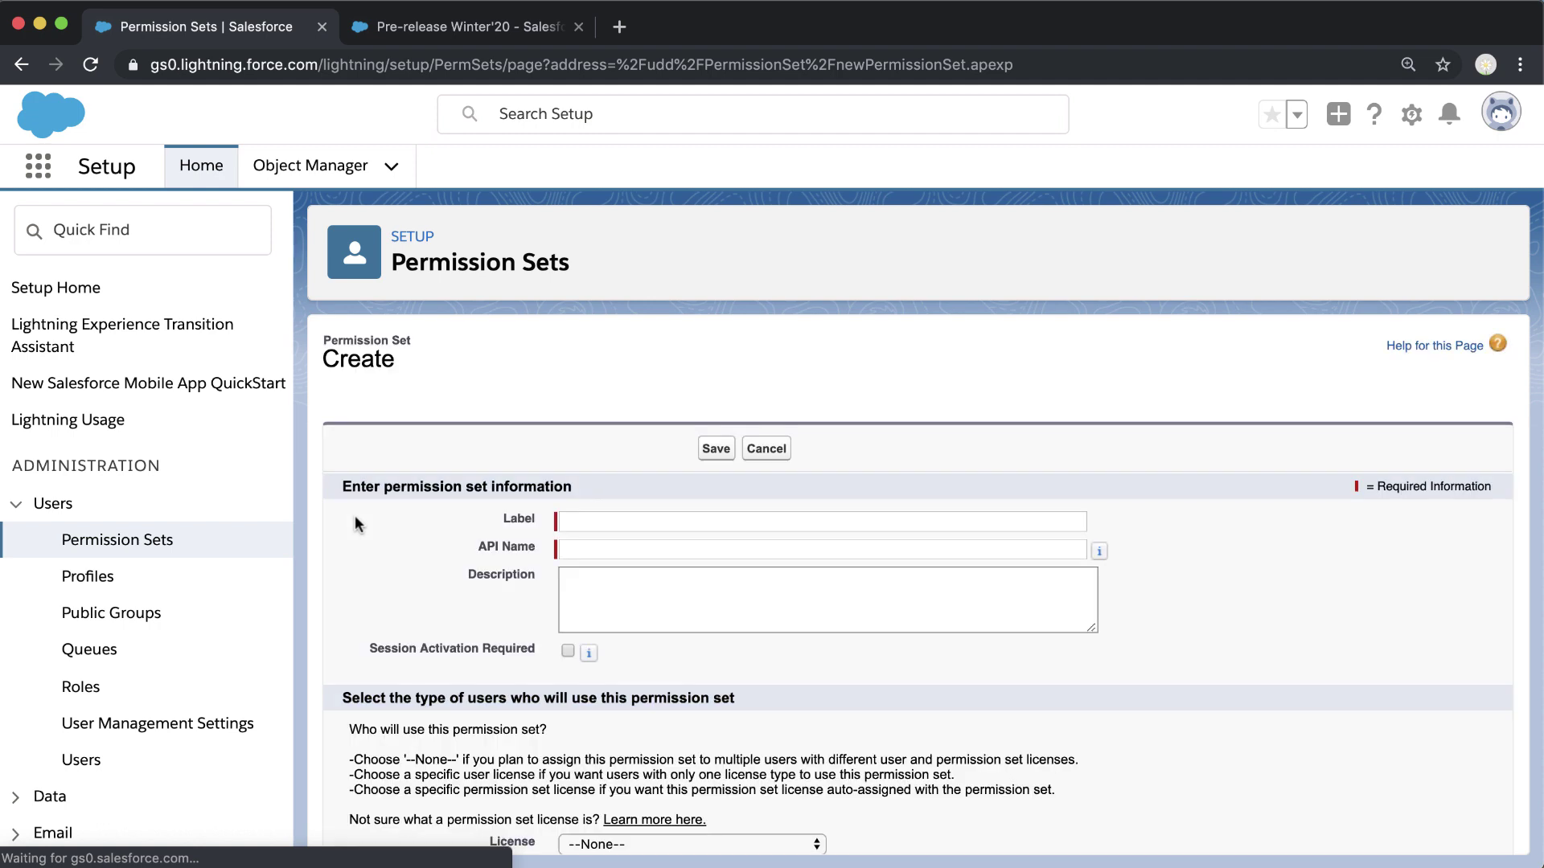
{"action": "type", "text": "Li"}
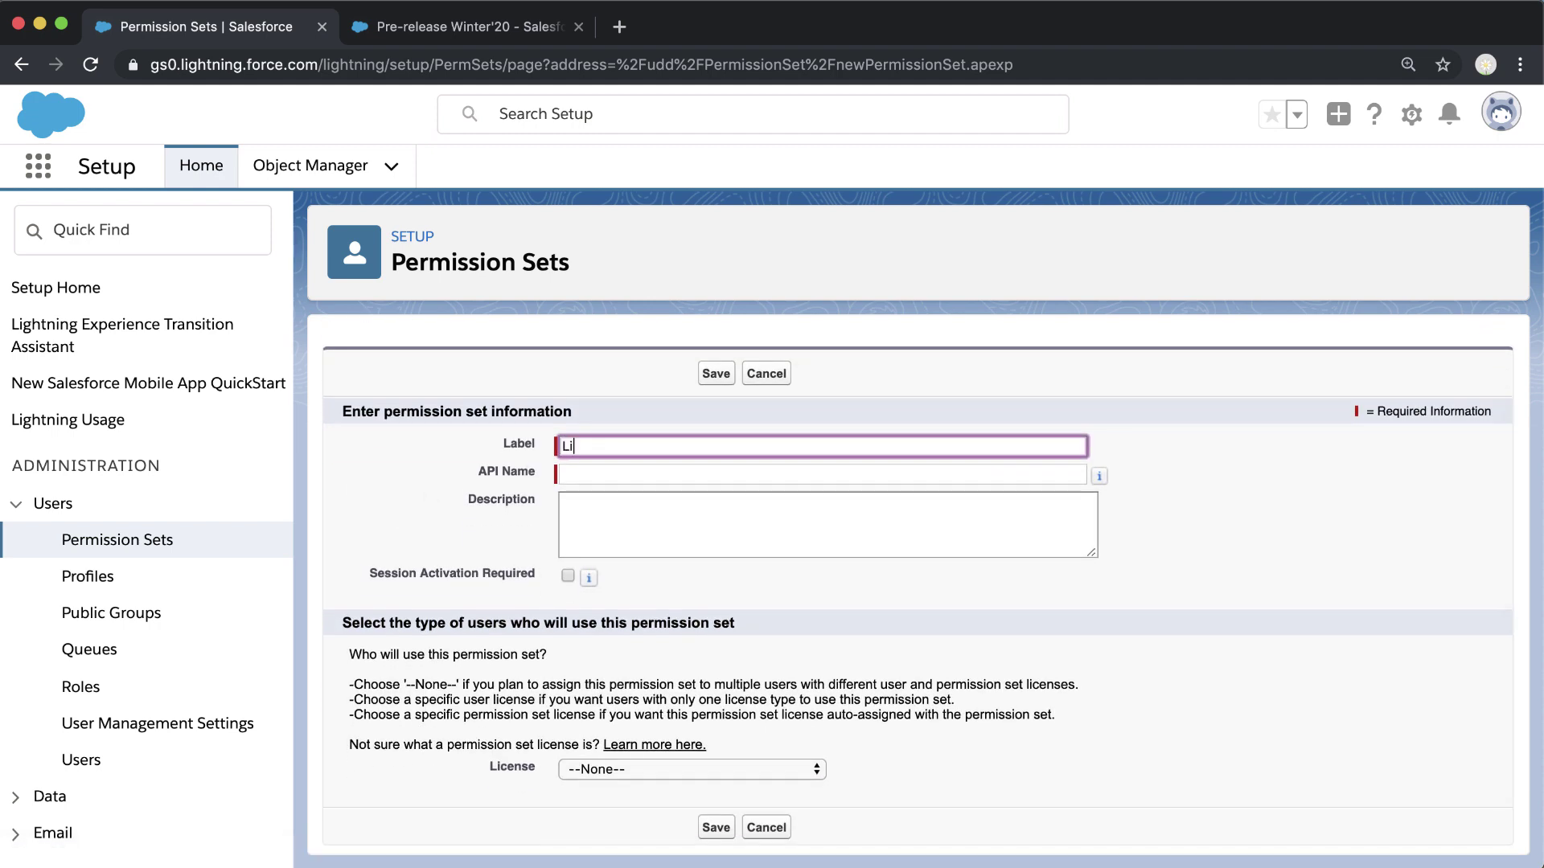
{"action": "type", "text": "ghtning on Mobile"}
{"action": "key", "text": "Tab"}
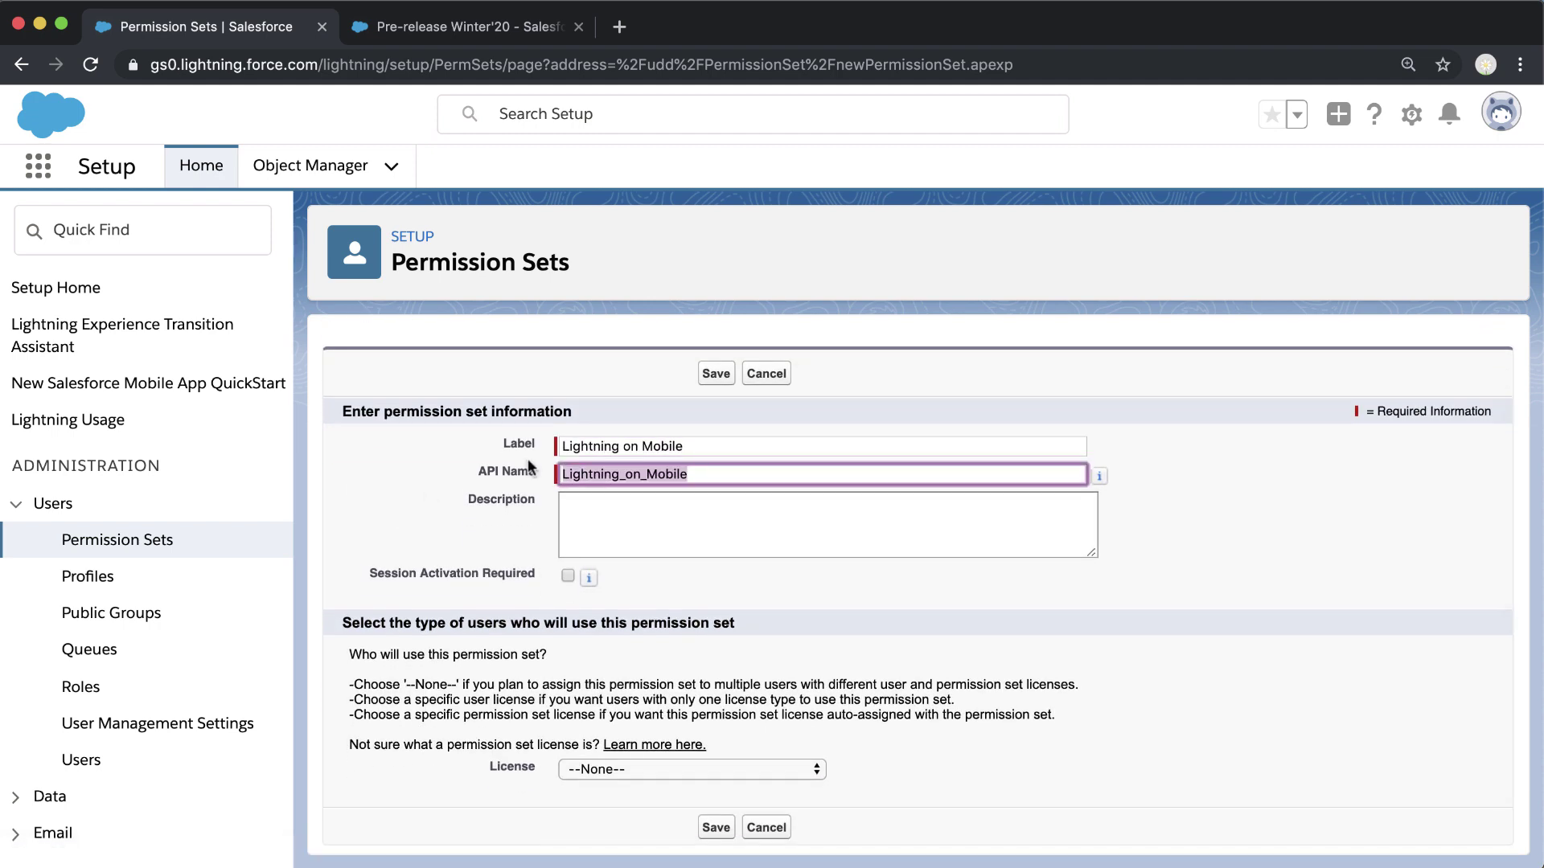
{"action": "left_click", "coordinate": [717, 375]}
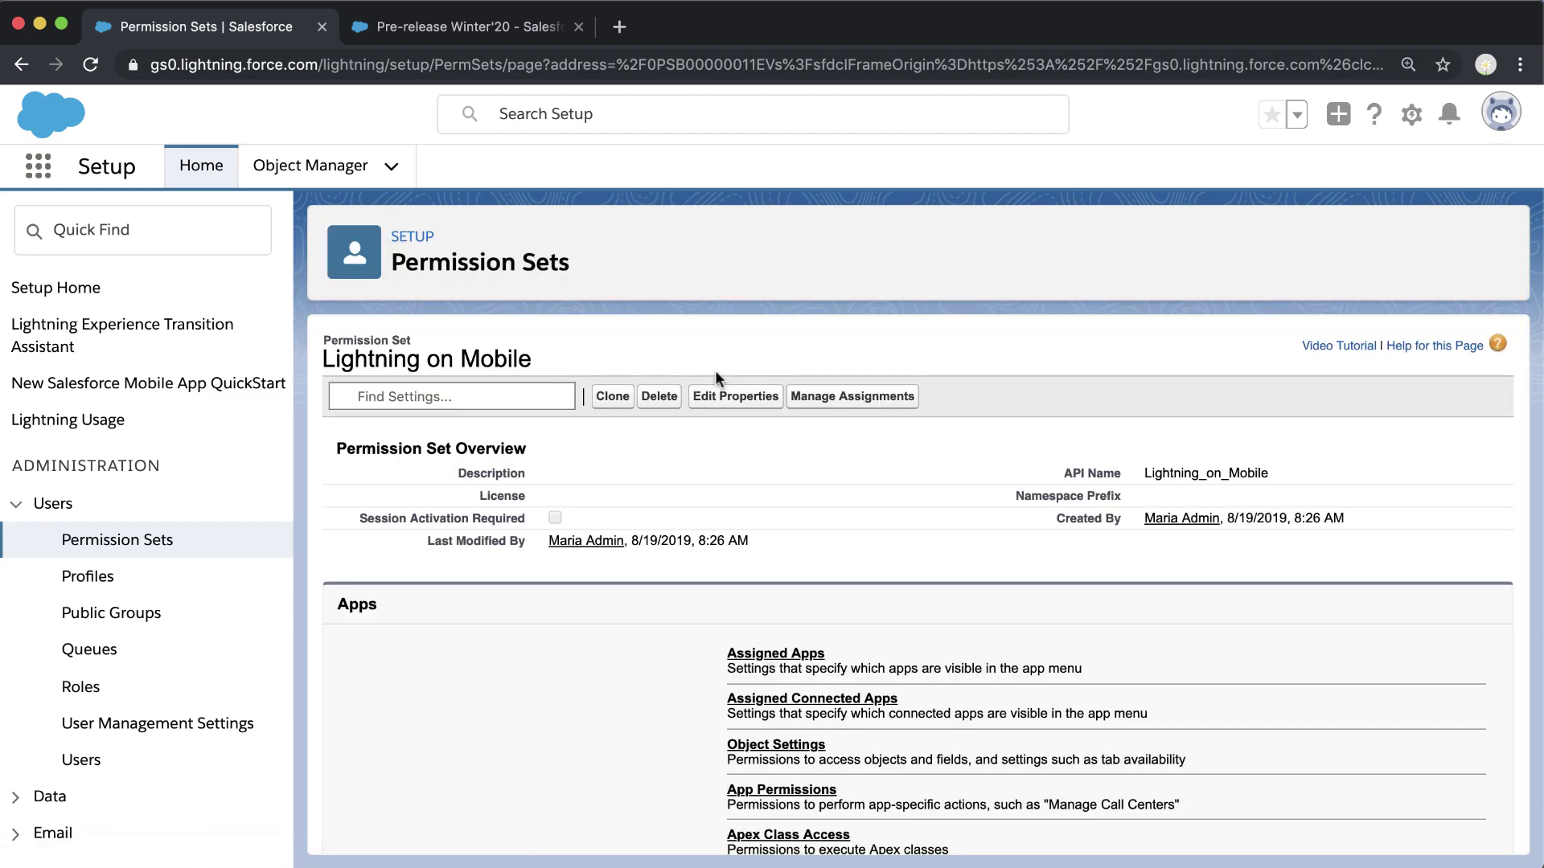
Open the Lightning on Mobile permission set's System Permissions for editing.
{"action": "scroll", "coordinate": [718, 378], "scroll_direction": "down", "scroll_amount": 1}
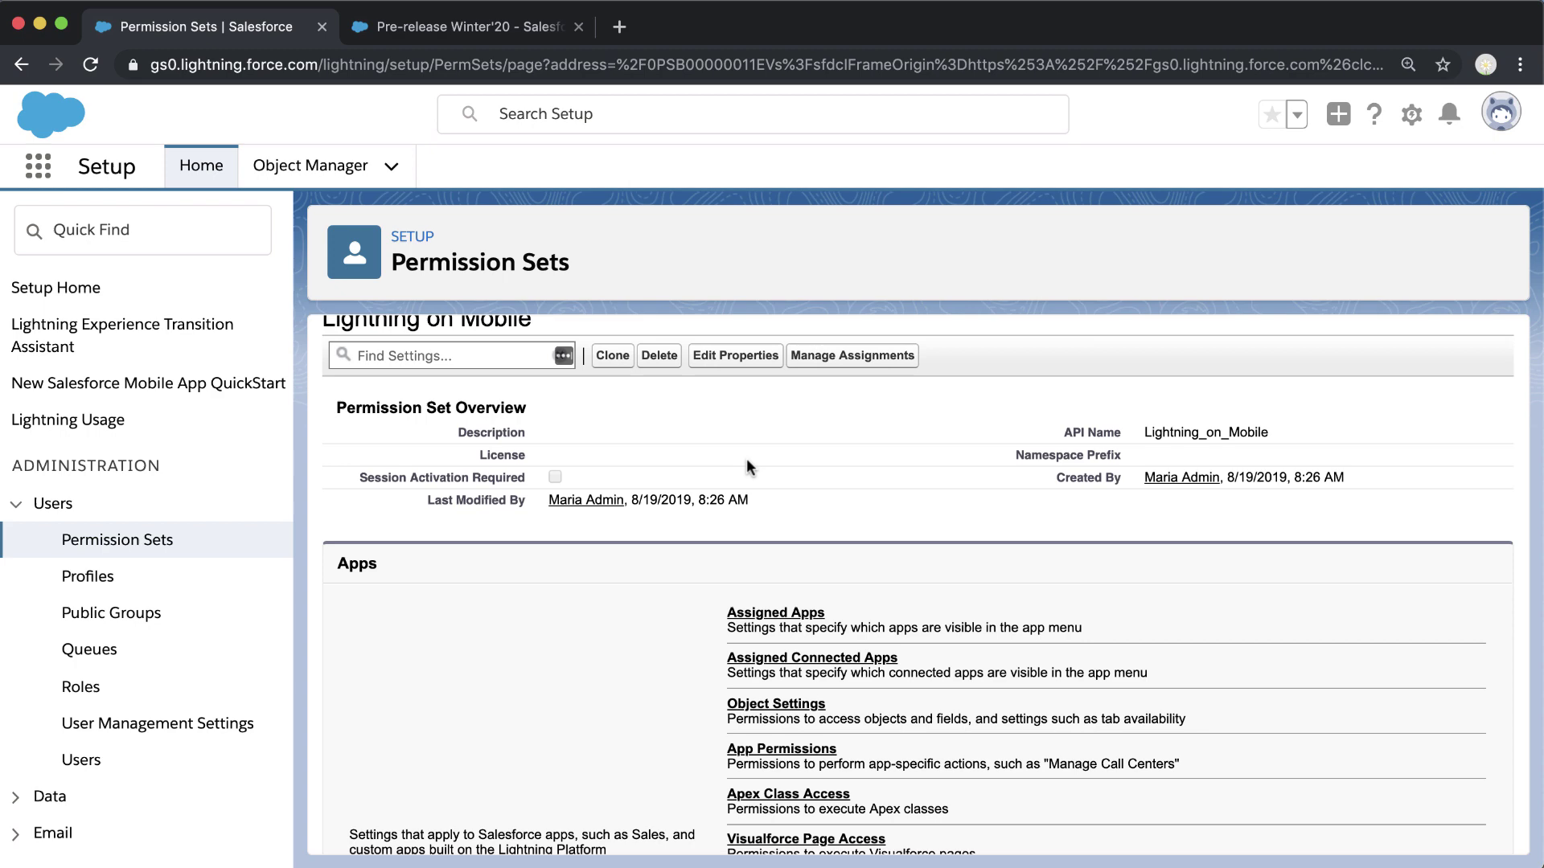
{"action": "scroll", "coordinate": [746, 473], "scroll_direction": "down", "scroll_amount": 5}
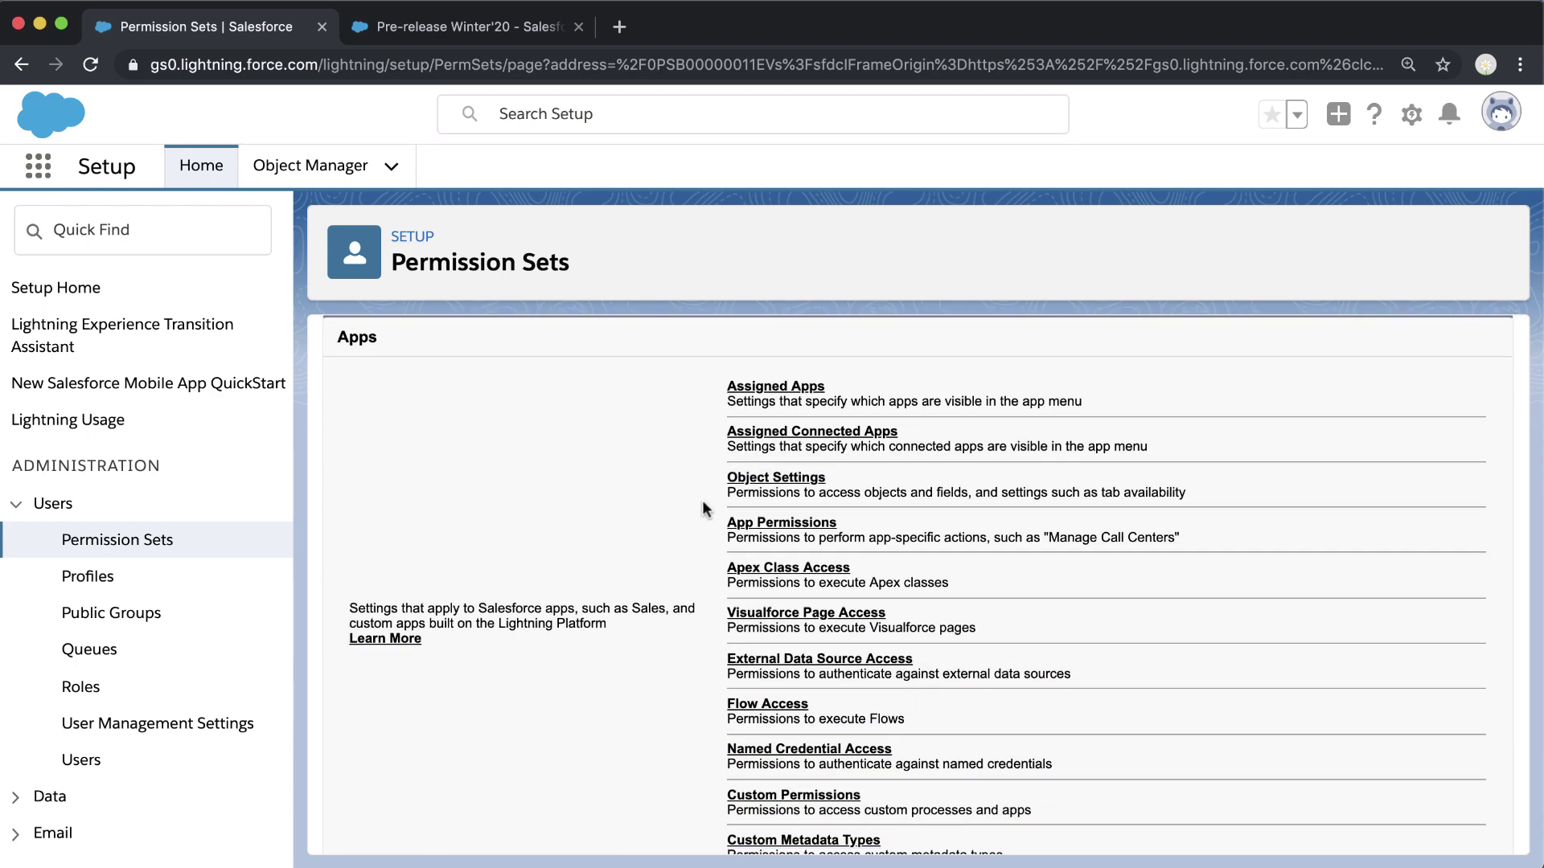
{"action": "scroll", "coordinate": [705, 508], "scroll_direction": "down", "scroll_amount": 4}
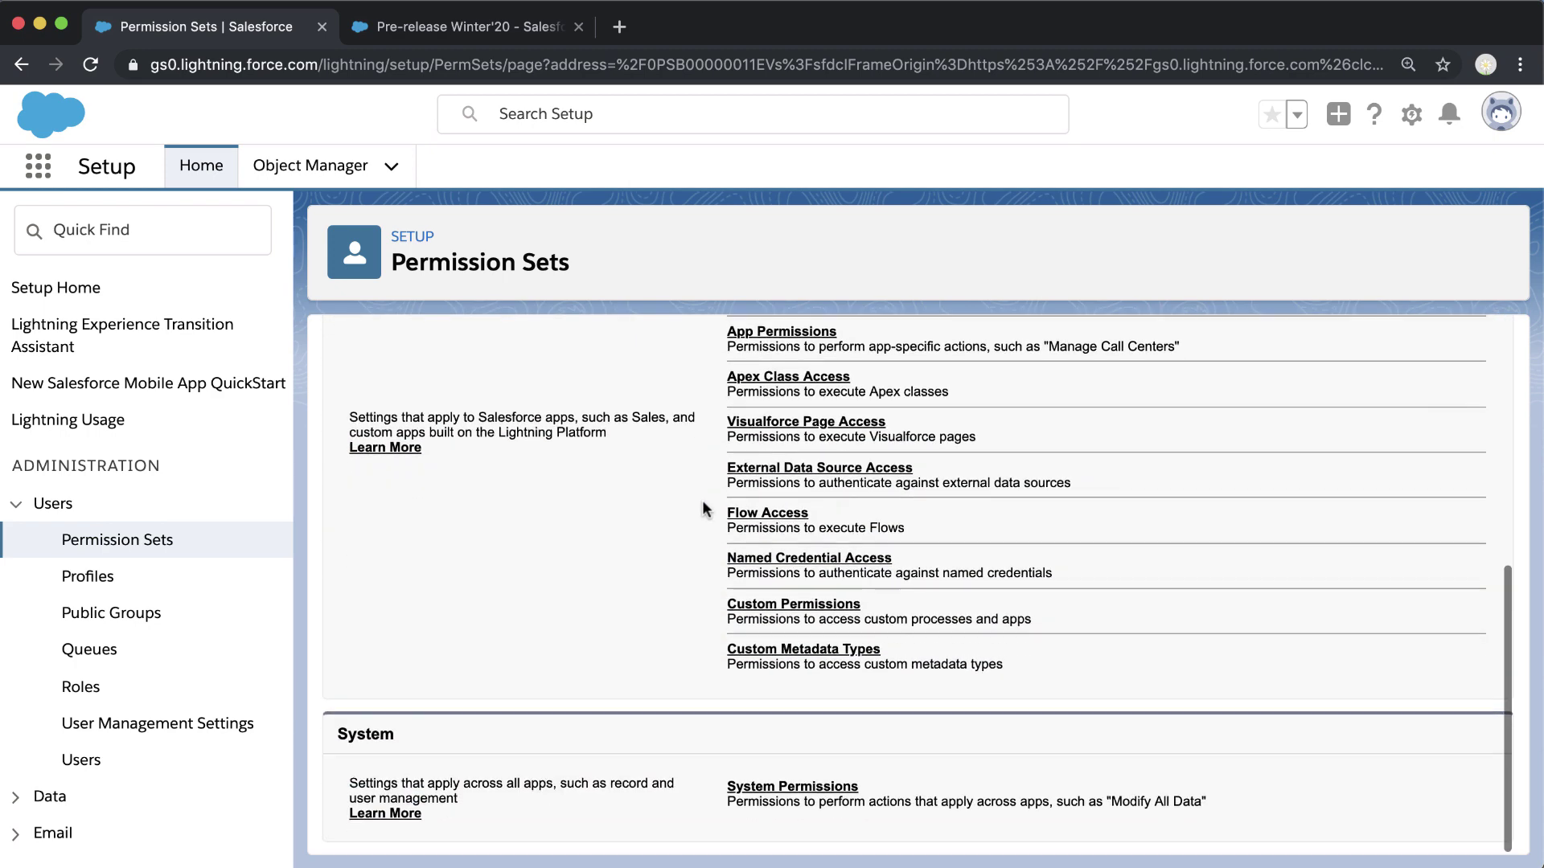
{"action": "left_click", "coordinate": [770, 790]}
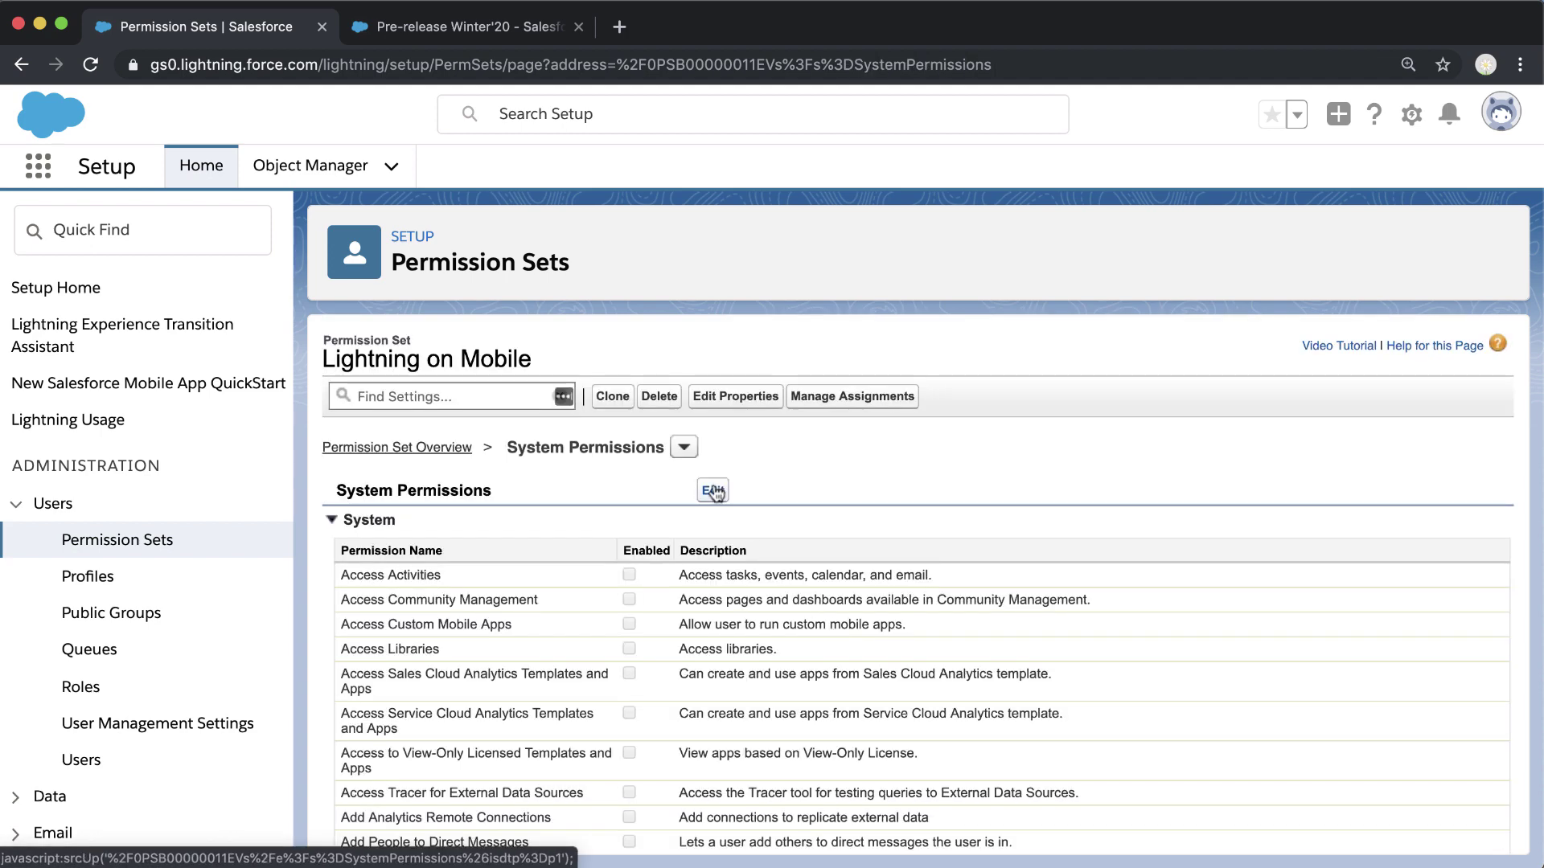
{"action": "left_click", "coordinate": [713, 490]}
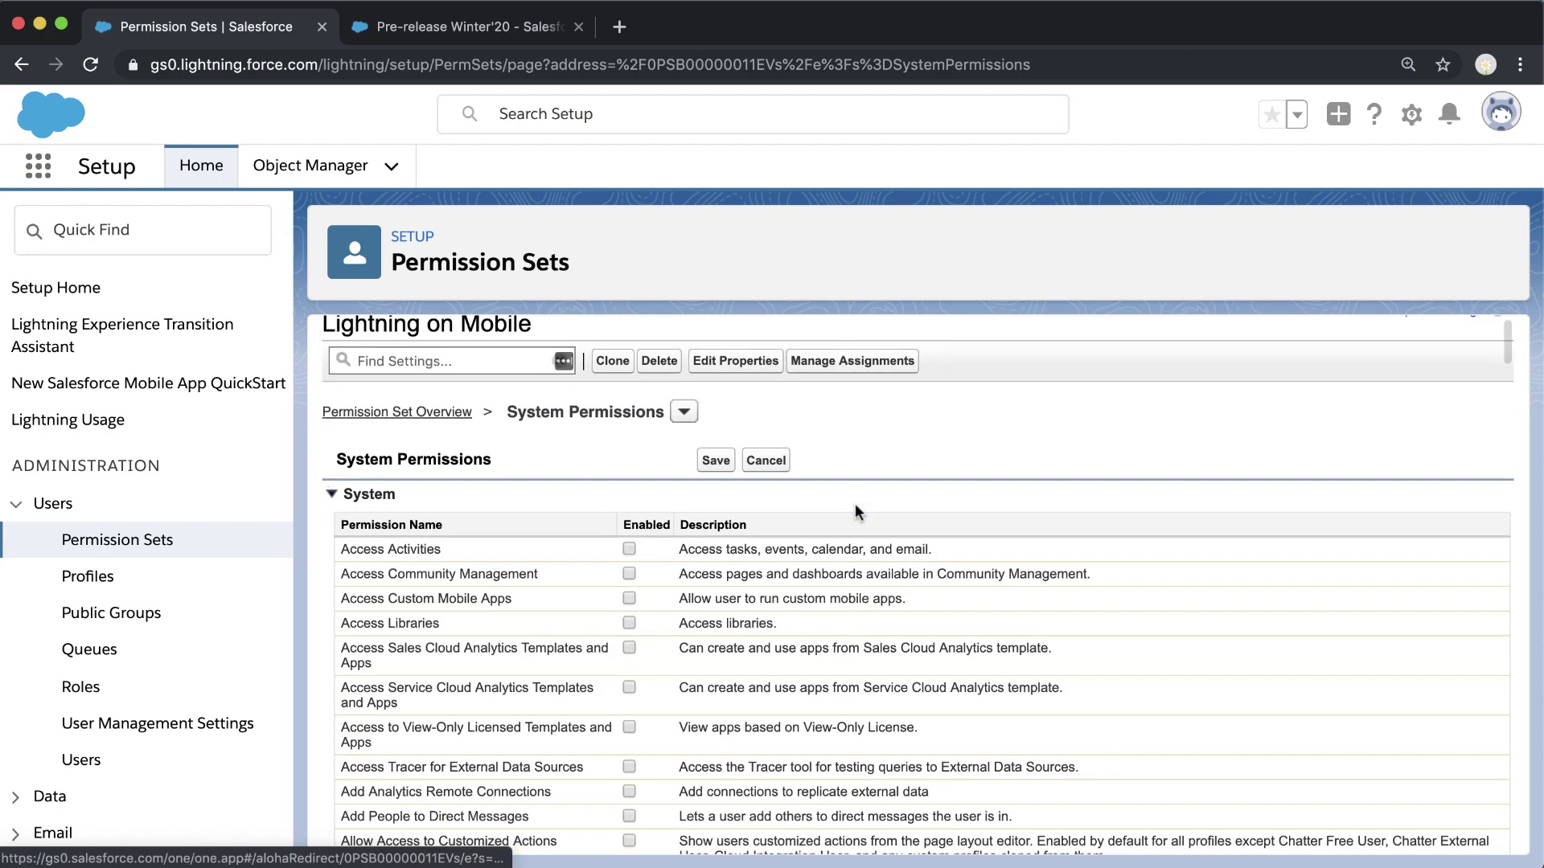
Find 'mobile' on the page and tick the New Salesforce Mobile App permission.
{"action": "key", "text": "super+f"}
{"action": "type", "text": "mobile"}
{"action": "key", "text": "Return"}
{"action": "key", "text": "Return"}
{"action": "key", "text": "Return"}
{"action": "key", "text": "Return"}
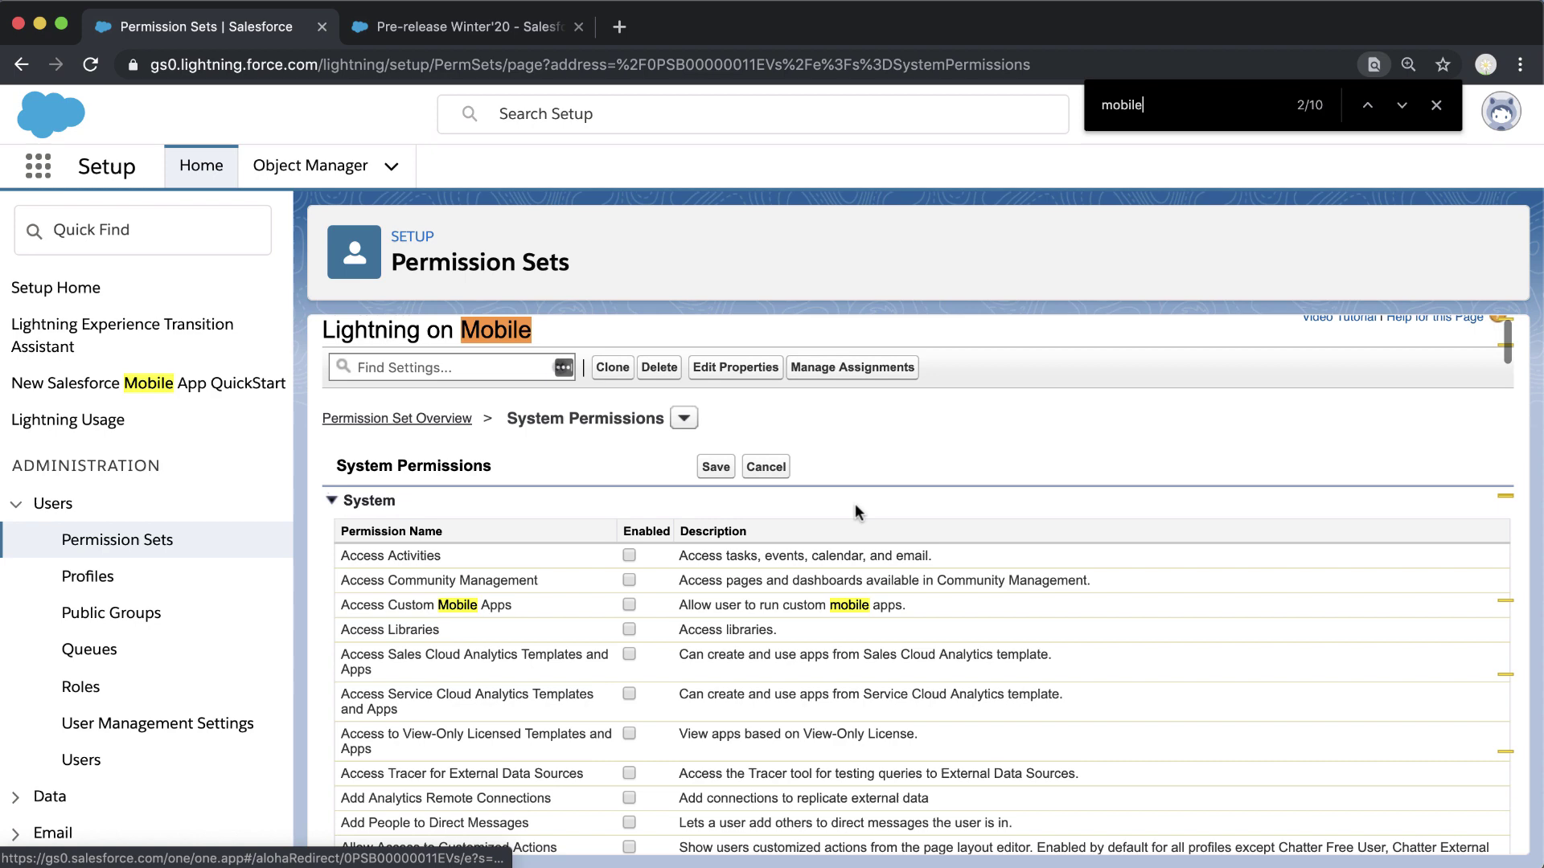
{"action": "key", "text": "Return"}
{"action": "key", "text": "Return"}
{"action": "key", "text": "Return"}
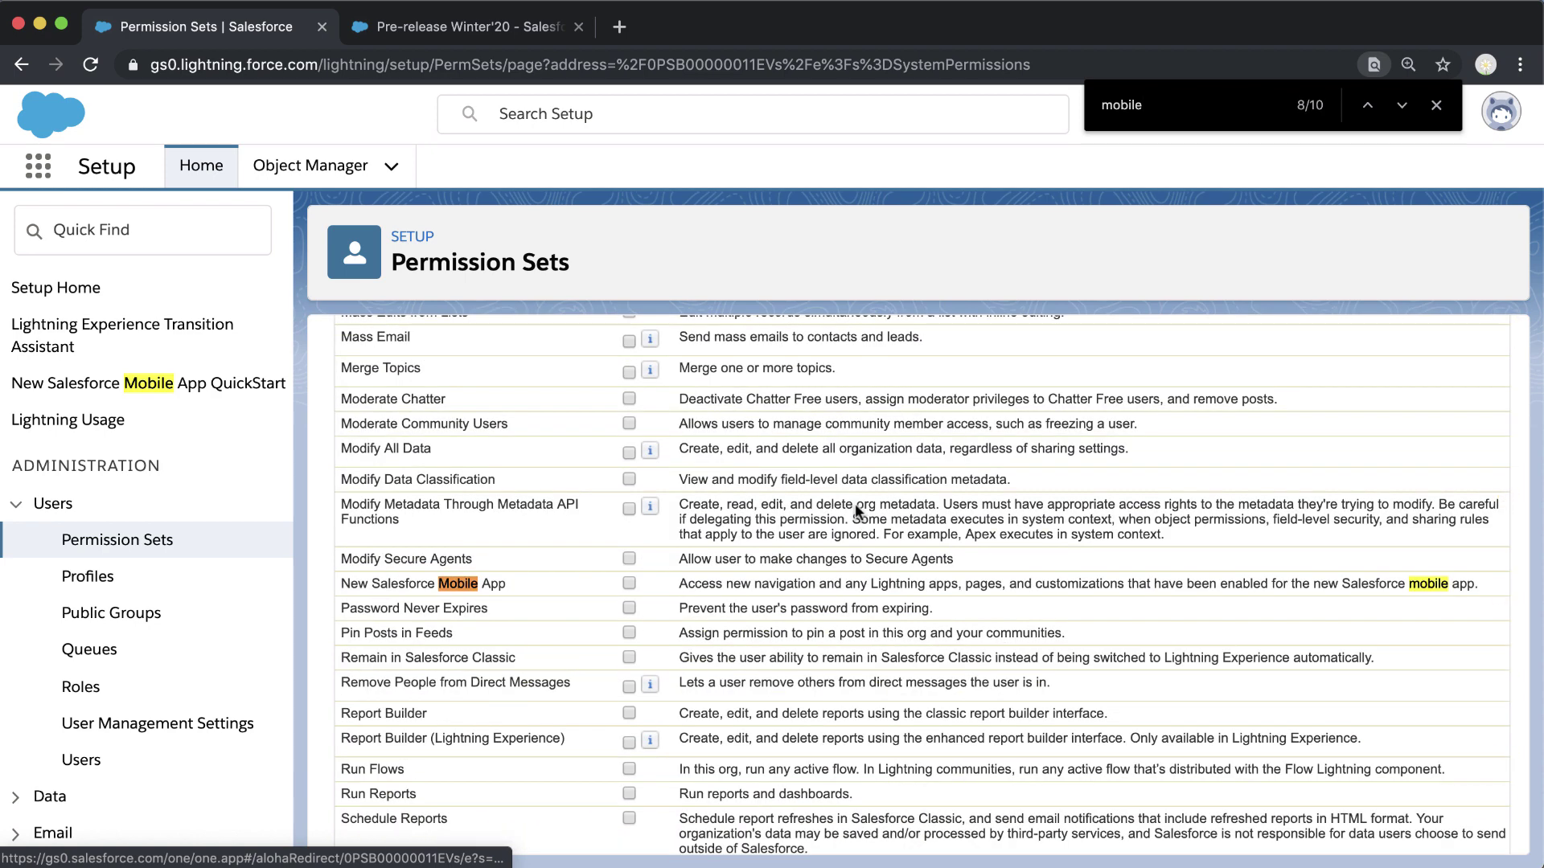
{"action": "left_click", "coordinate": [629, 585]}
{"action": "scroll", "coordinate": [629, 592], "scroll_direction": "up", "scroll_amount": 20}
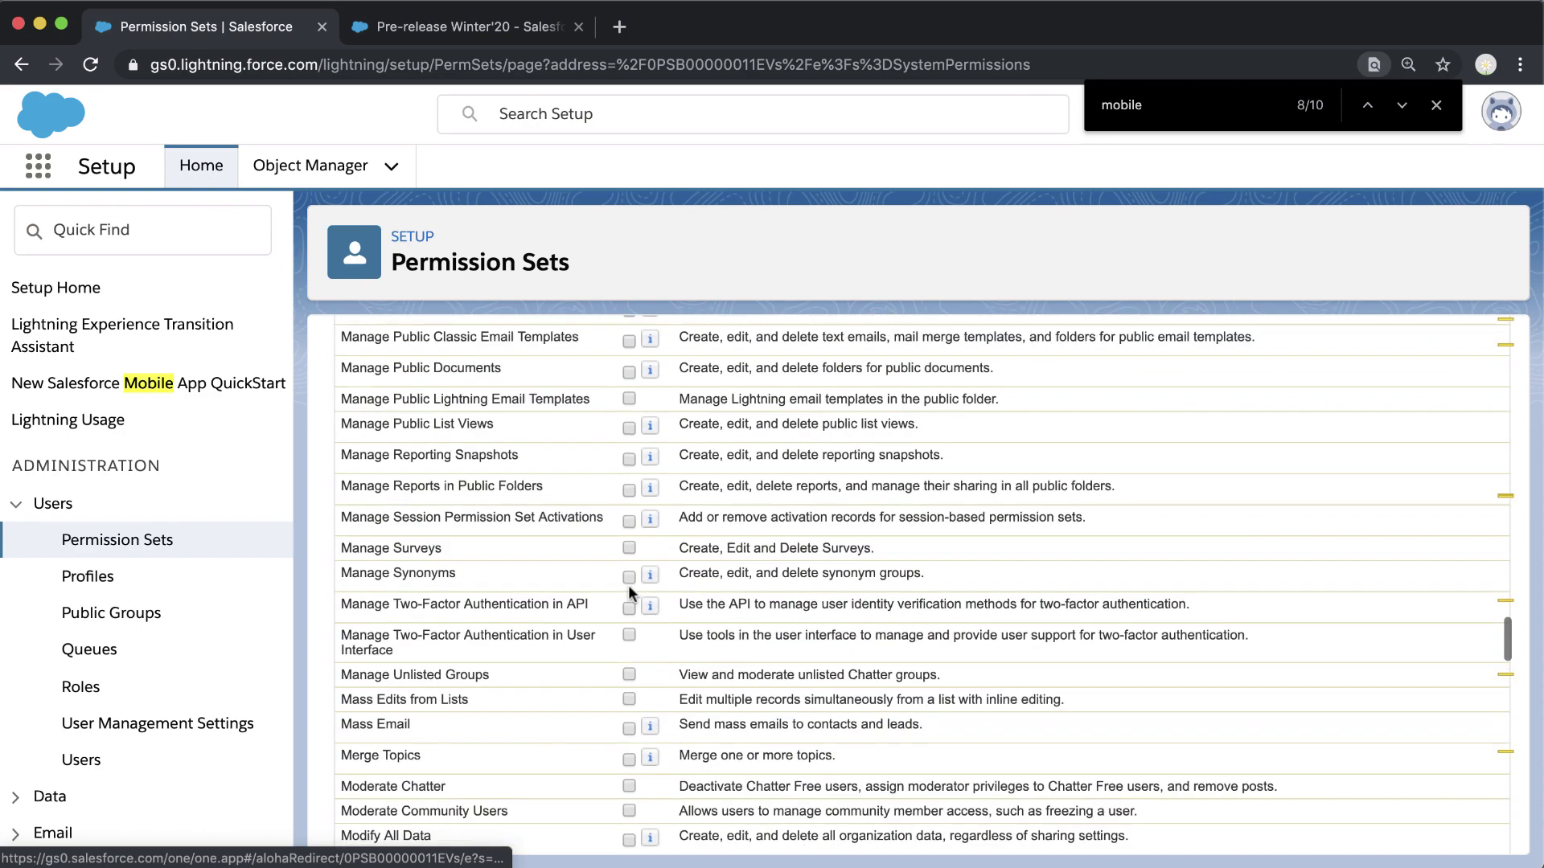
{"action": "scroll", "coordinate": [629, 595], "scroll_direction": "up", "scroll_amount": 20}
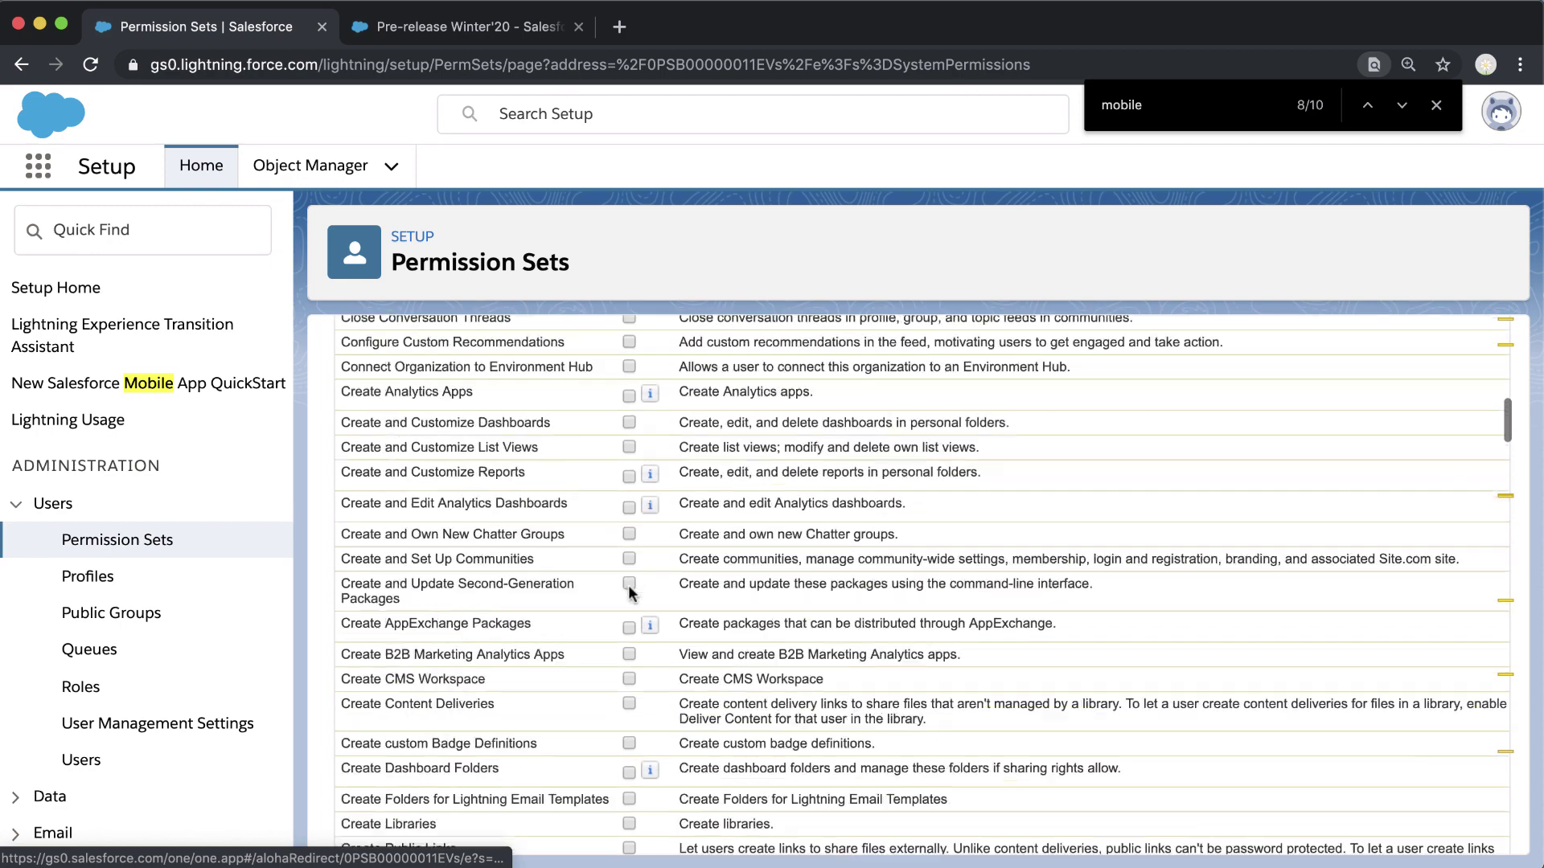
Save the permission changes and assign Lightning on Mobile to the System Administrator user.
{"action": "left_click", "coordinate": [717, 498]}
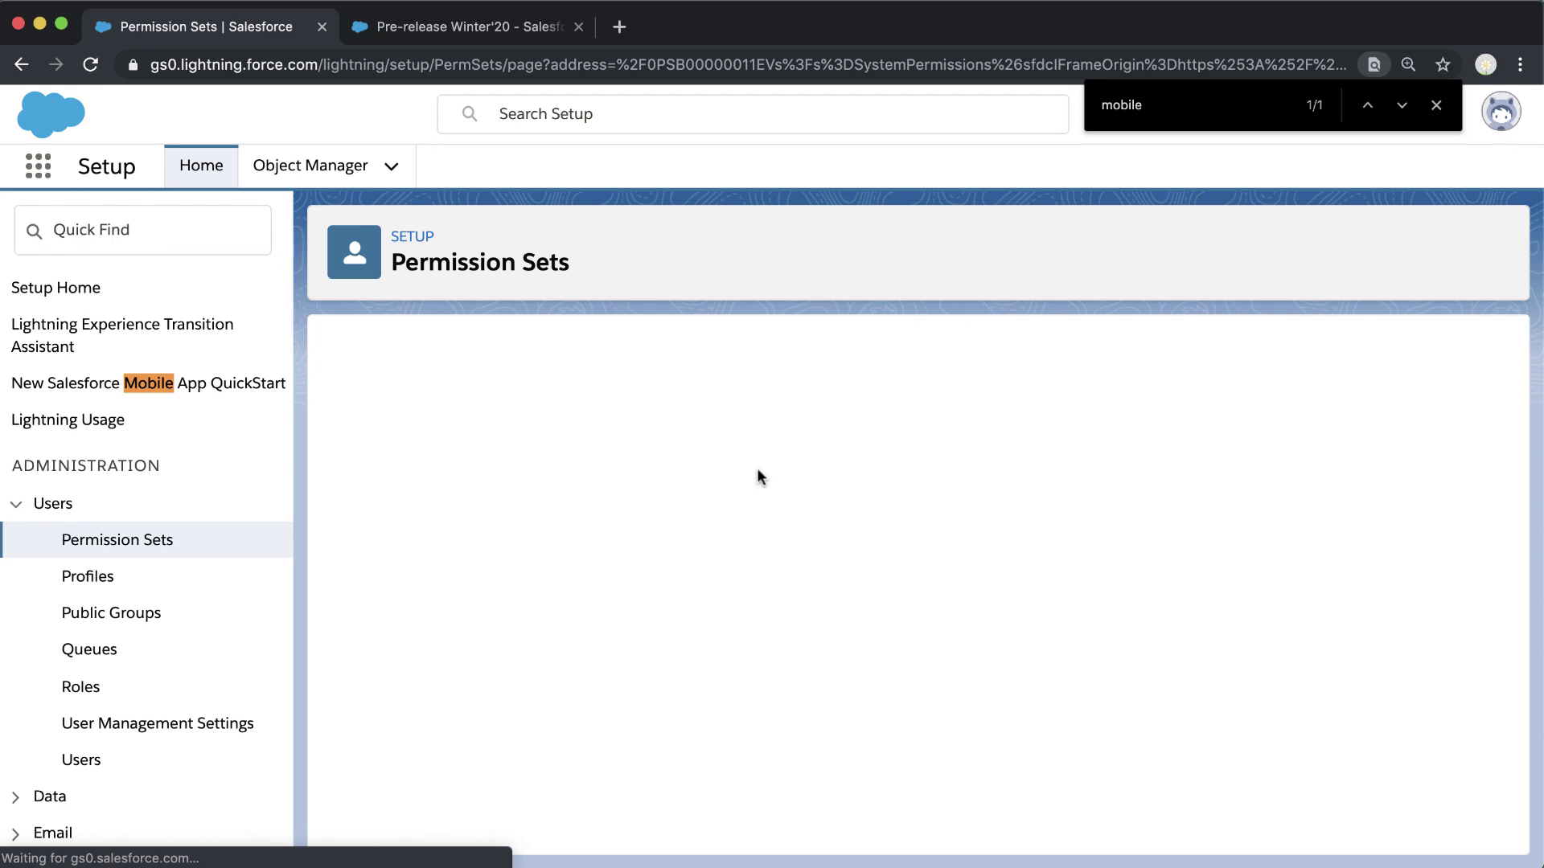
{"action": "left_click", "coordinate": [1436, 105]}
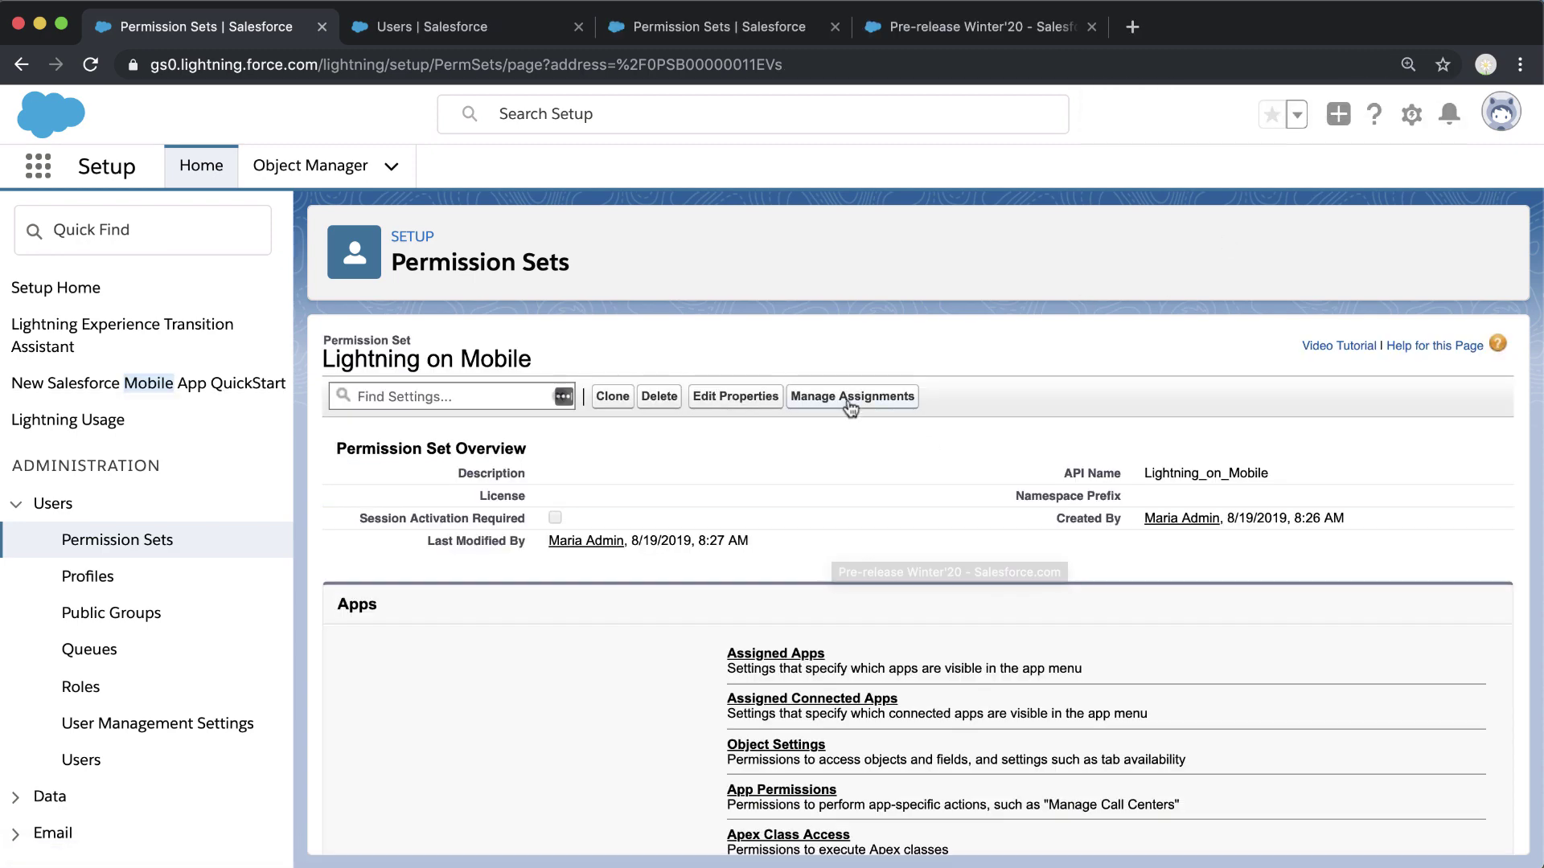
{"action": "left_click", "coordinate": [850, 402]}
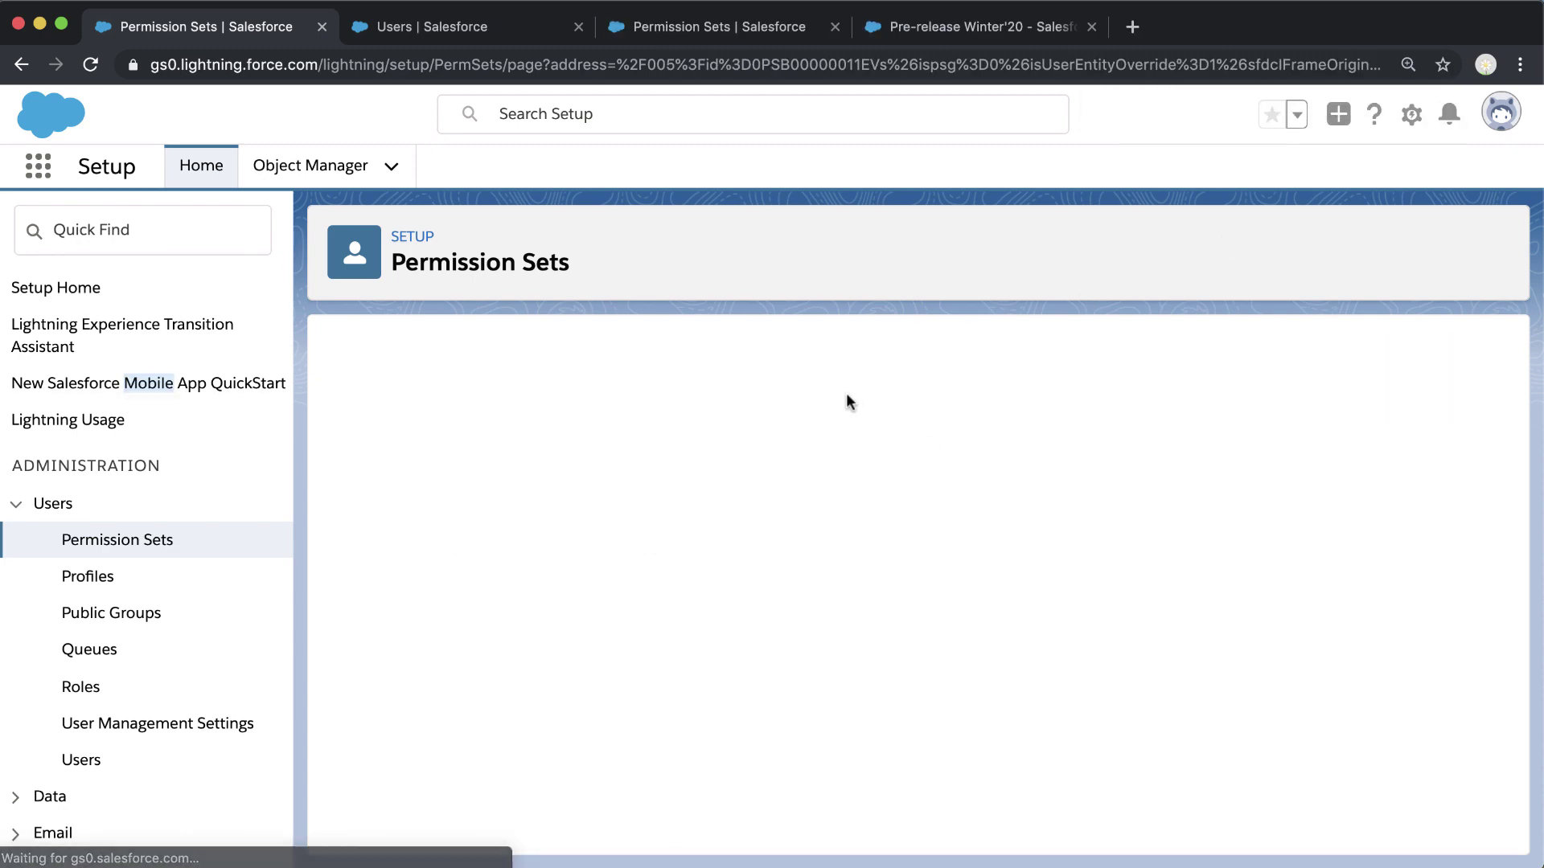
{"action": "left_click", "coordinate": [748, 467]}
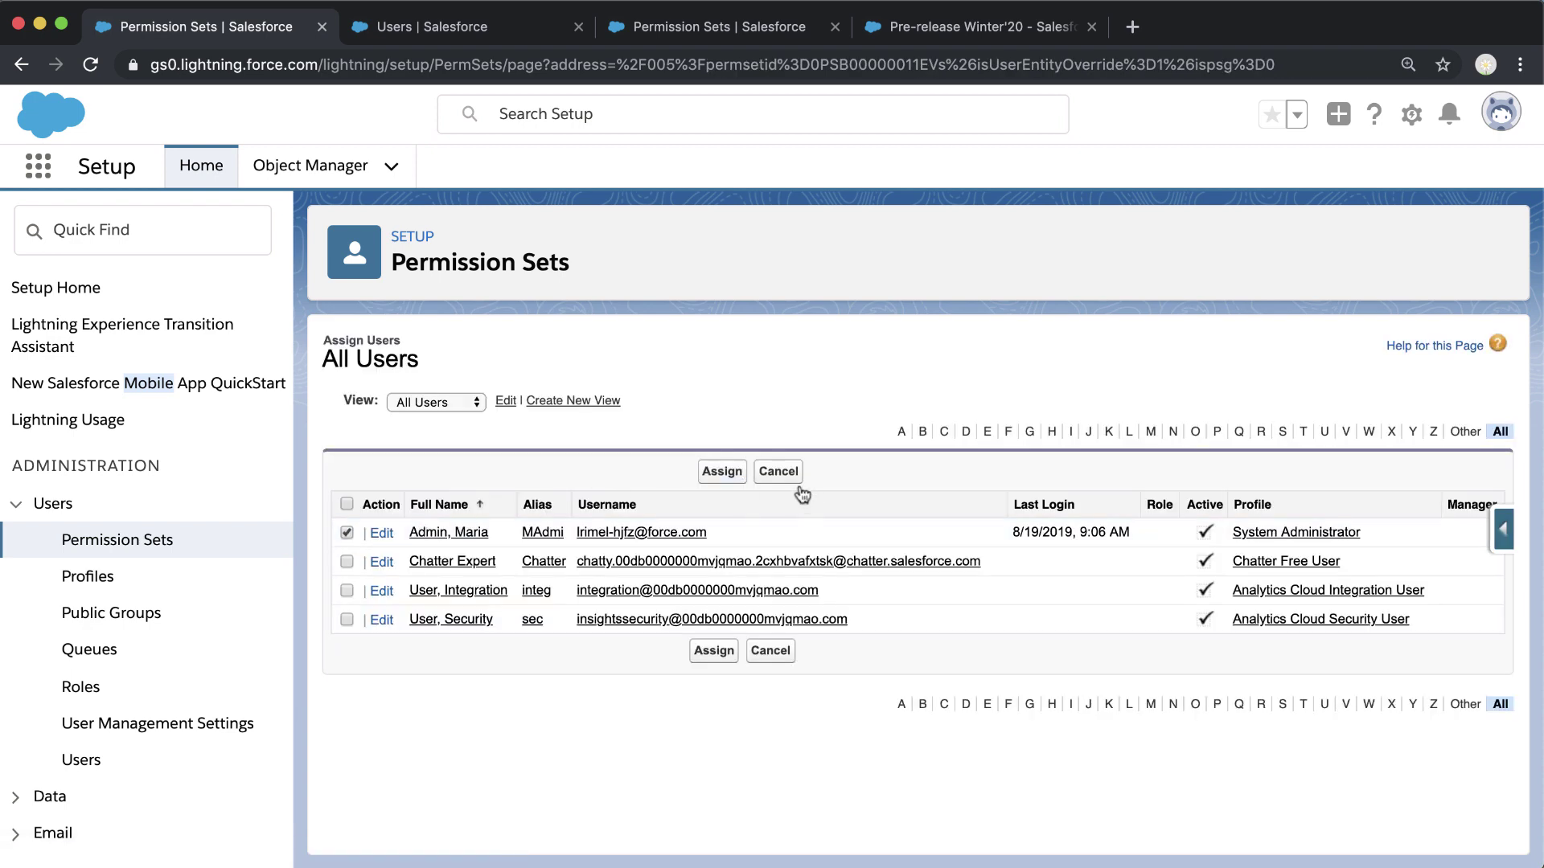
{"action": "left_click", "coordinate": [722, 472]}
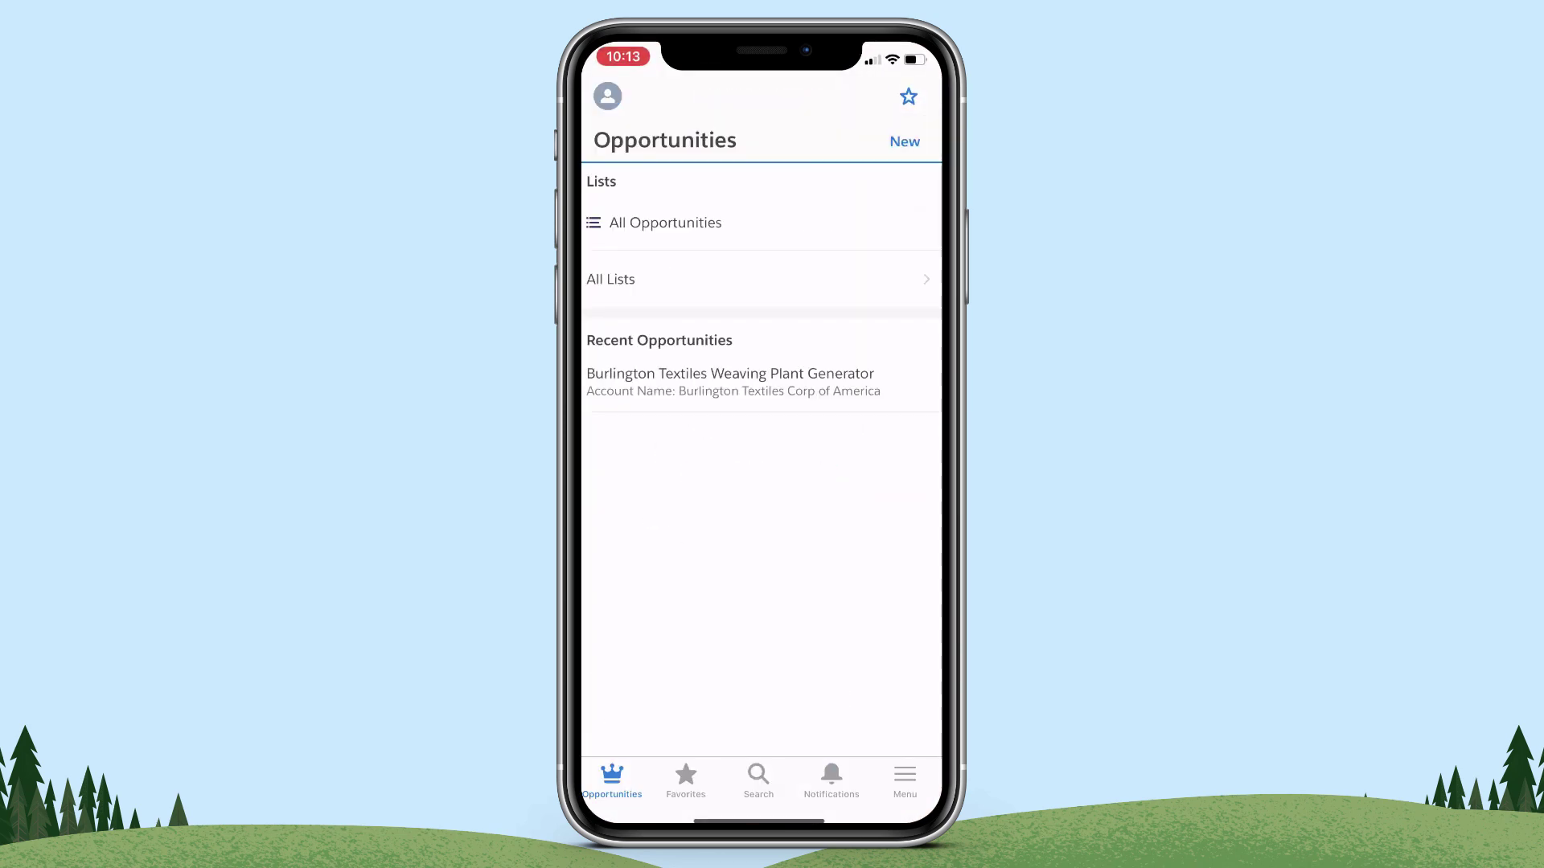
From the mobile menu, open Opportunities and the Burlington Textiles Weaving Plant Generator opportunity.
{"action": "left_click", "coordinate": [904, 780]}
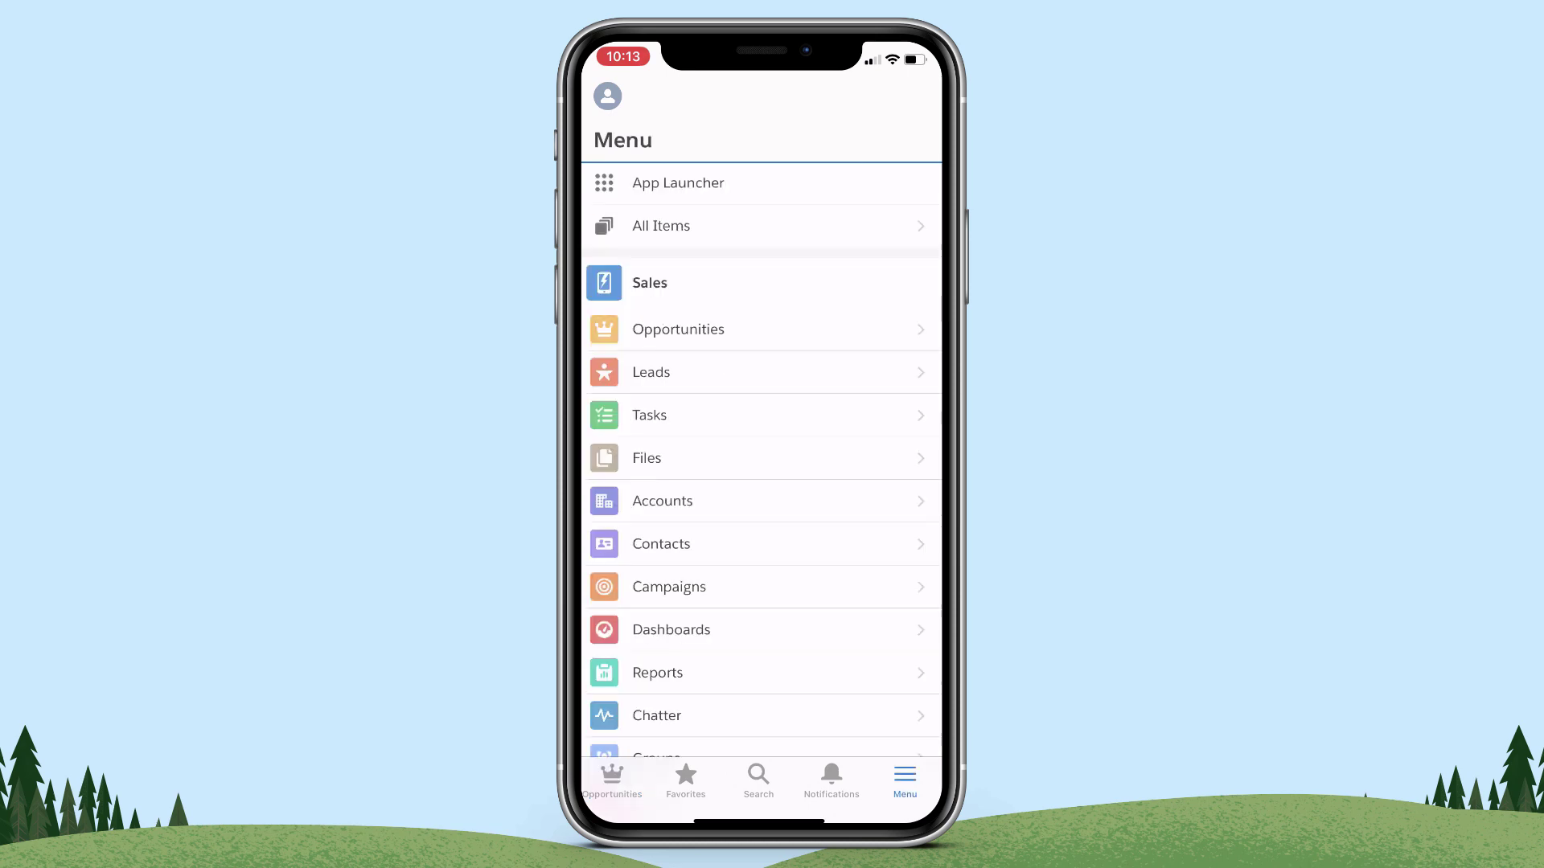
{"action": "left_click", "coordinate": [678, 183]}
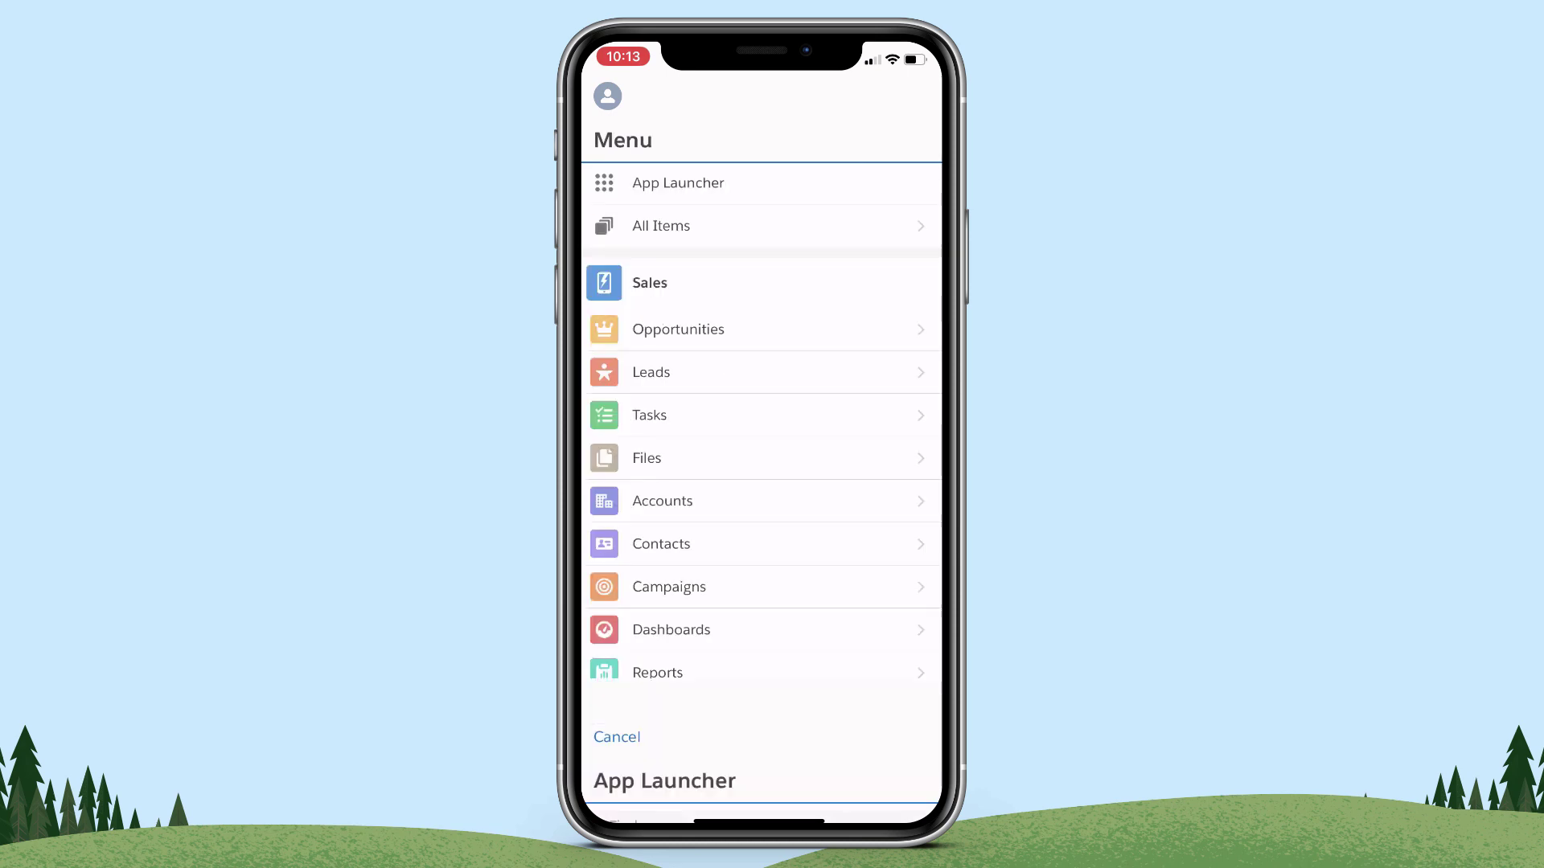
{"action": "left_click", "coordinate": [613, 96]}
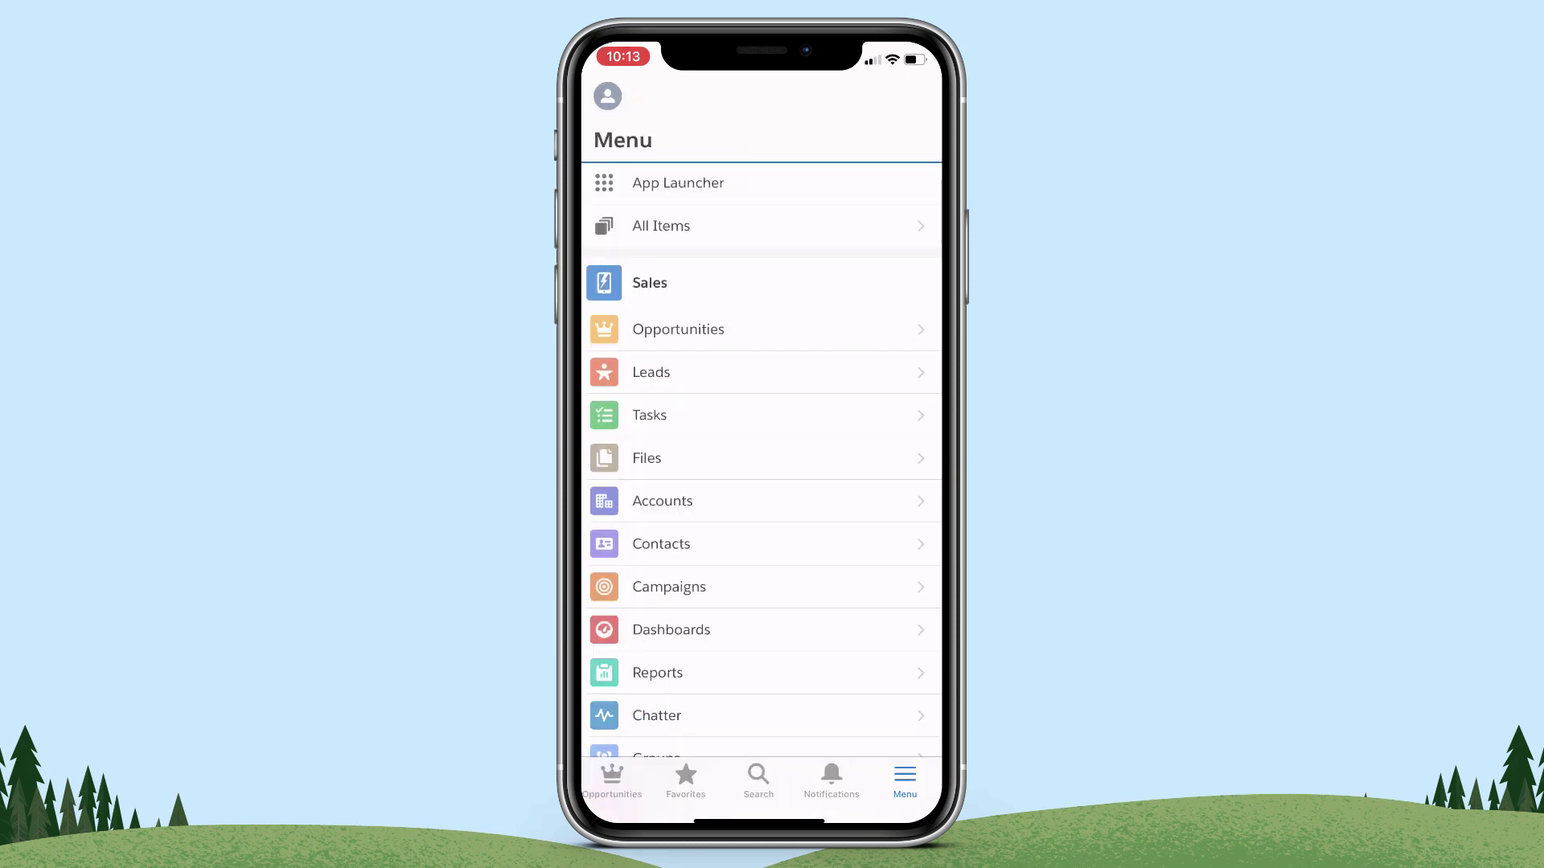
{"action": "left_click", "coordinate": [678, 329]}
{"action": "left_click", "coordinate": [730, 378]}
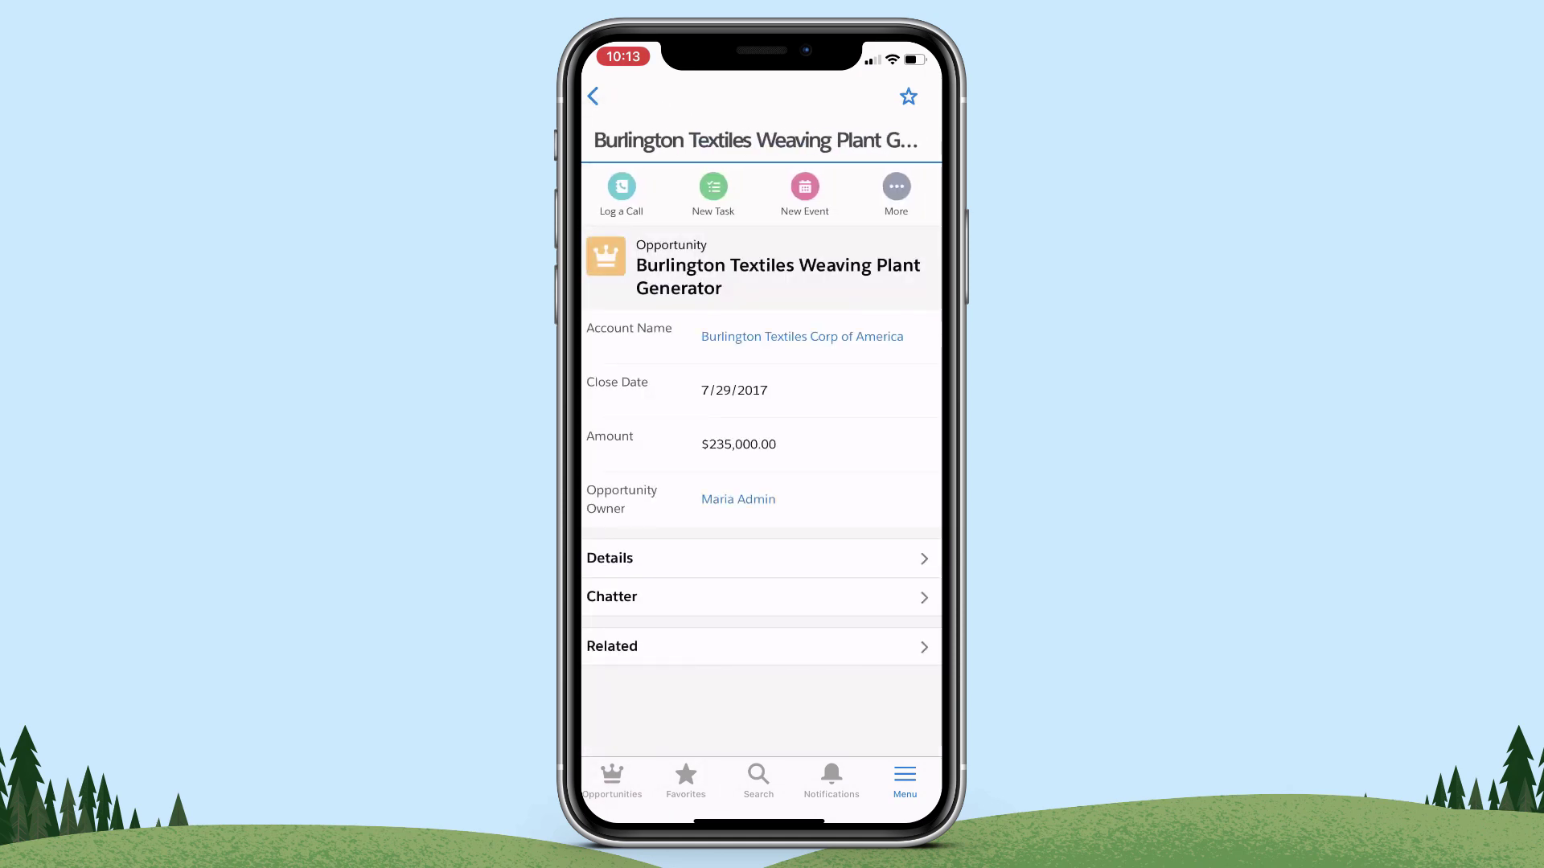
View the opportunity's Details, Chatter and Related tabs, then return to the navigation Menu.
{"action": "left_click", "coordinate": [611, 597]}
{"action": "left_click", "coordinate": [610, 558]}
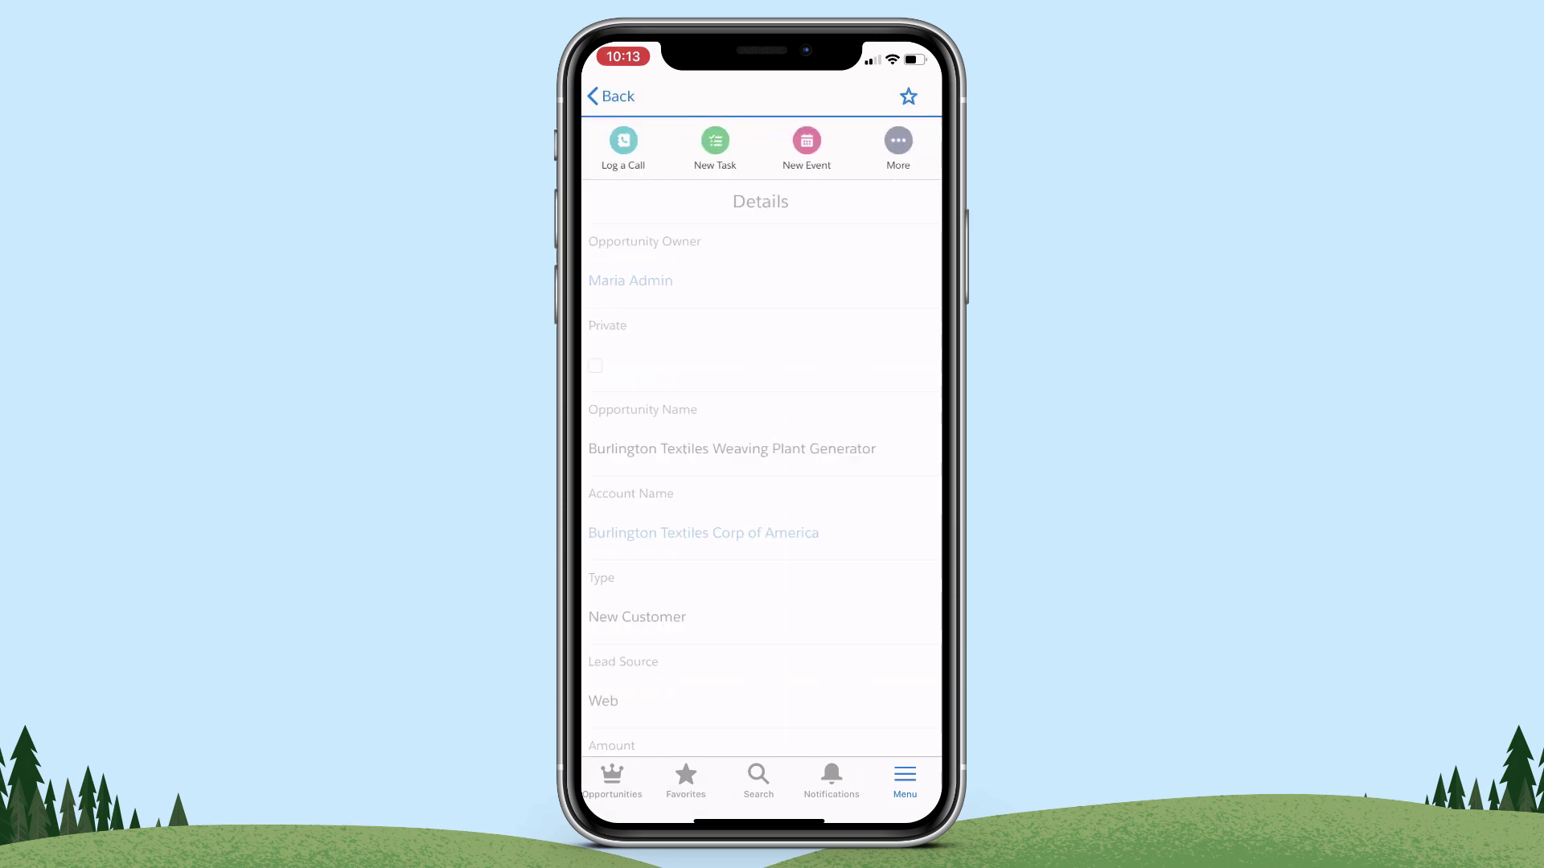
{"action": "left_click", "coordinate": [595, 97]}
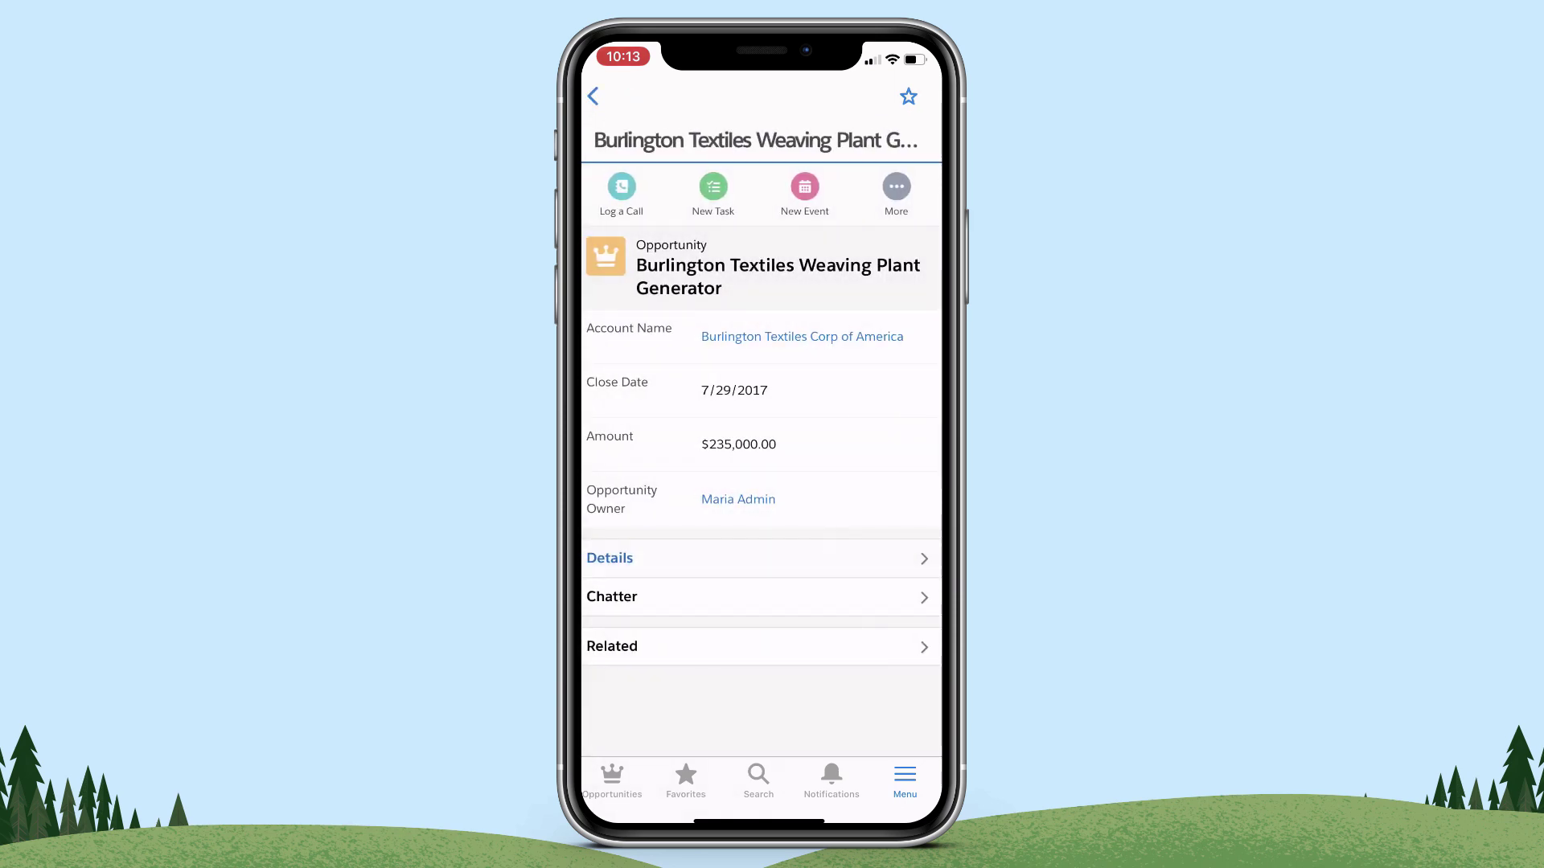
{"action": "left_click", "coordinate": [611, 597]}
{"action": "left_click", "coordinate": [595, 97]}
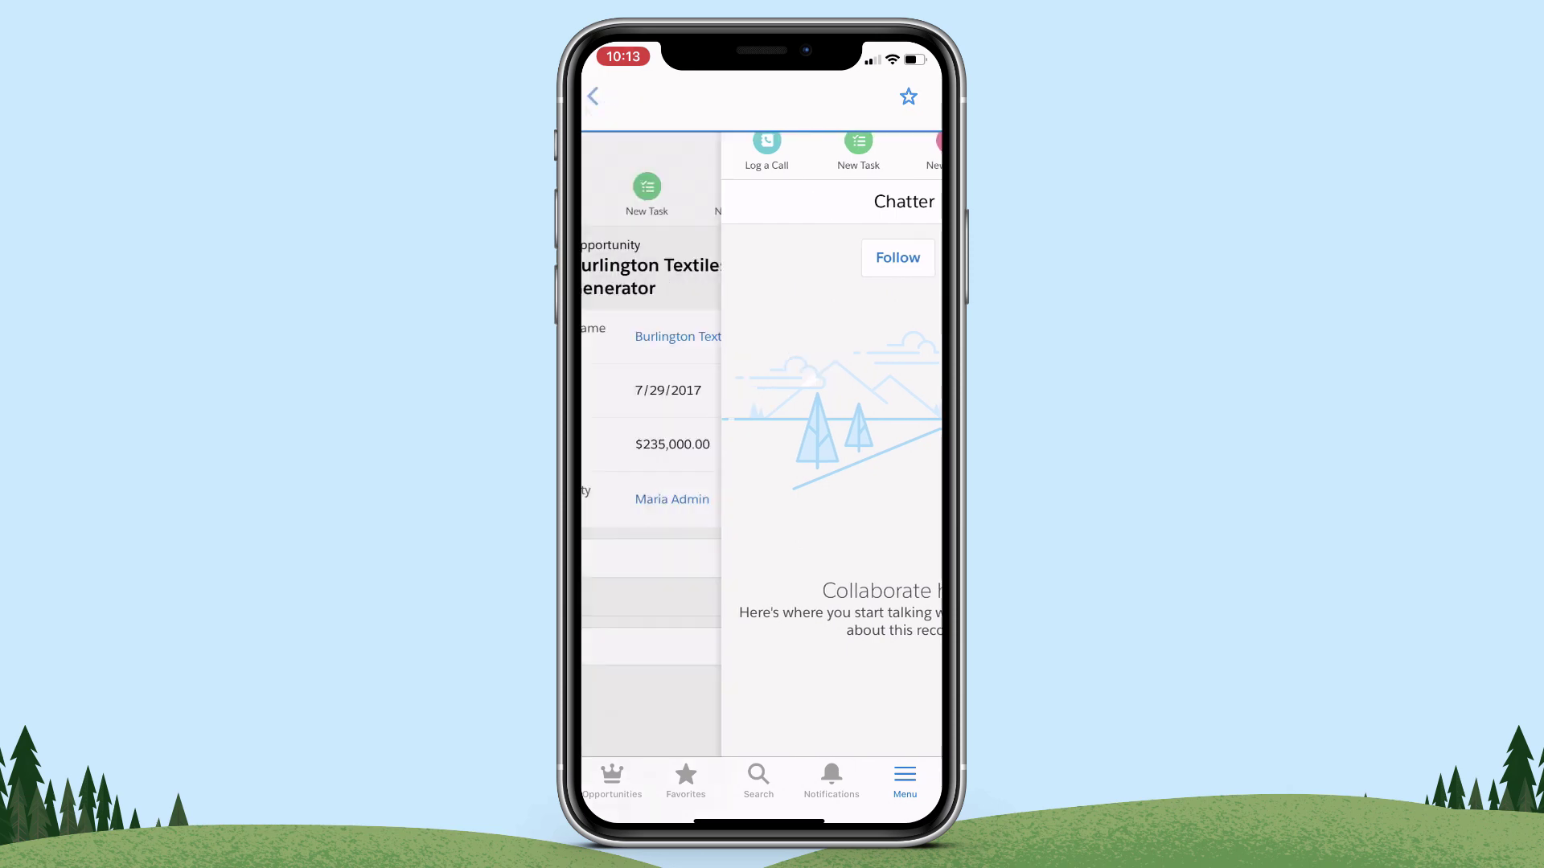
{"action": "left_click", "coordinate": [611, 646]}
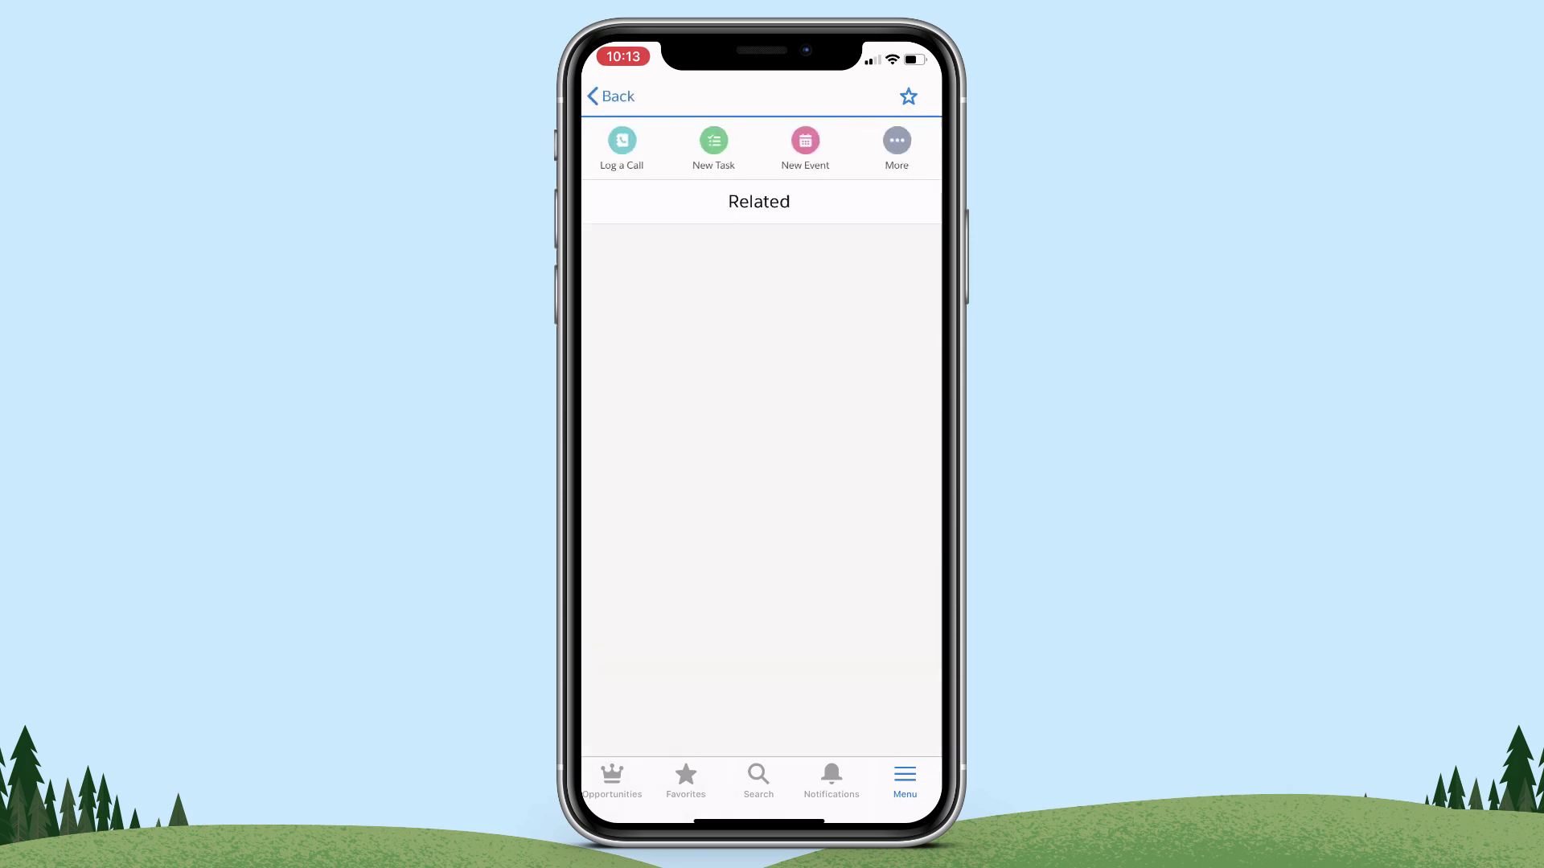
{"action": "left_click", "coordinate": [611, 97]}
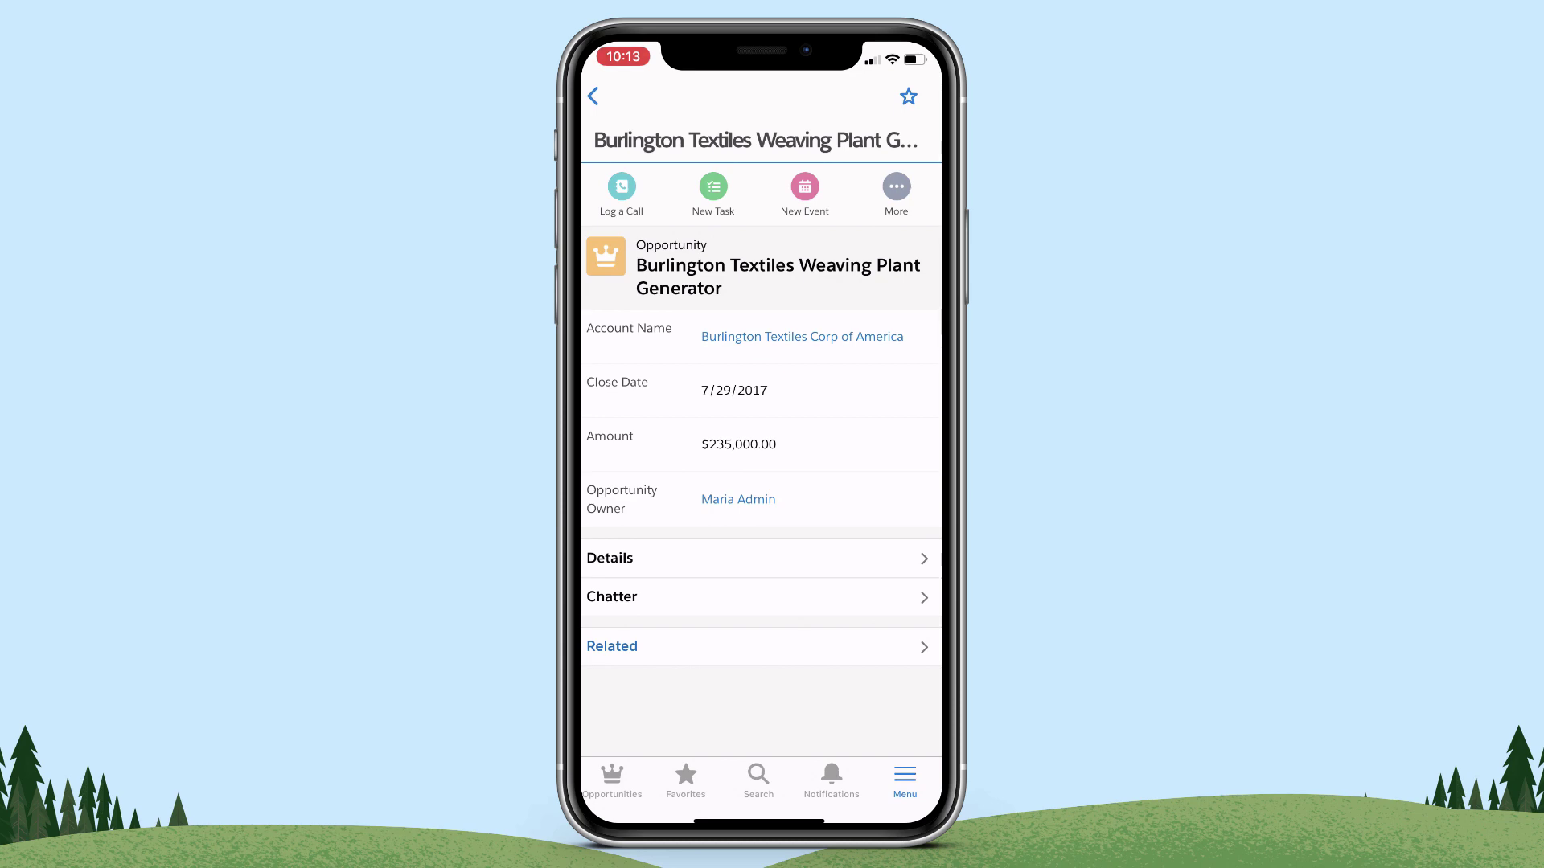
{"action": "left_click", "coordinate": [904, 780]}
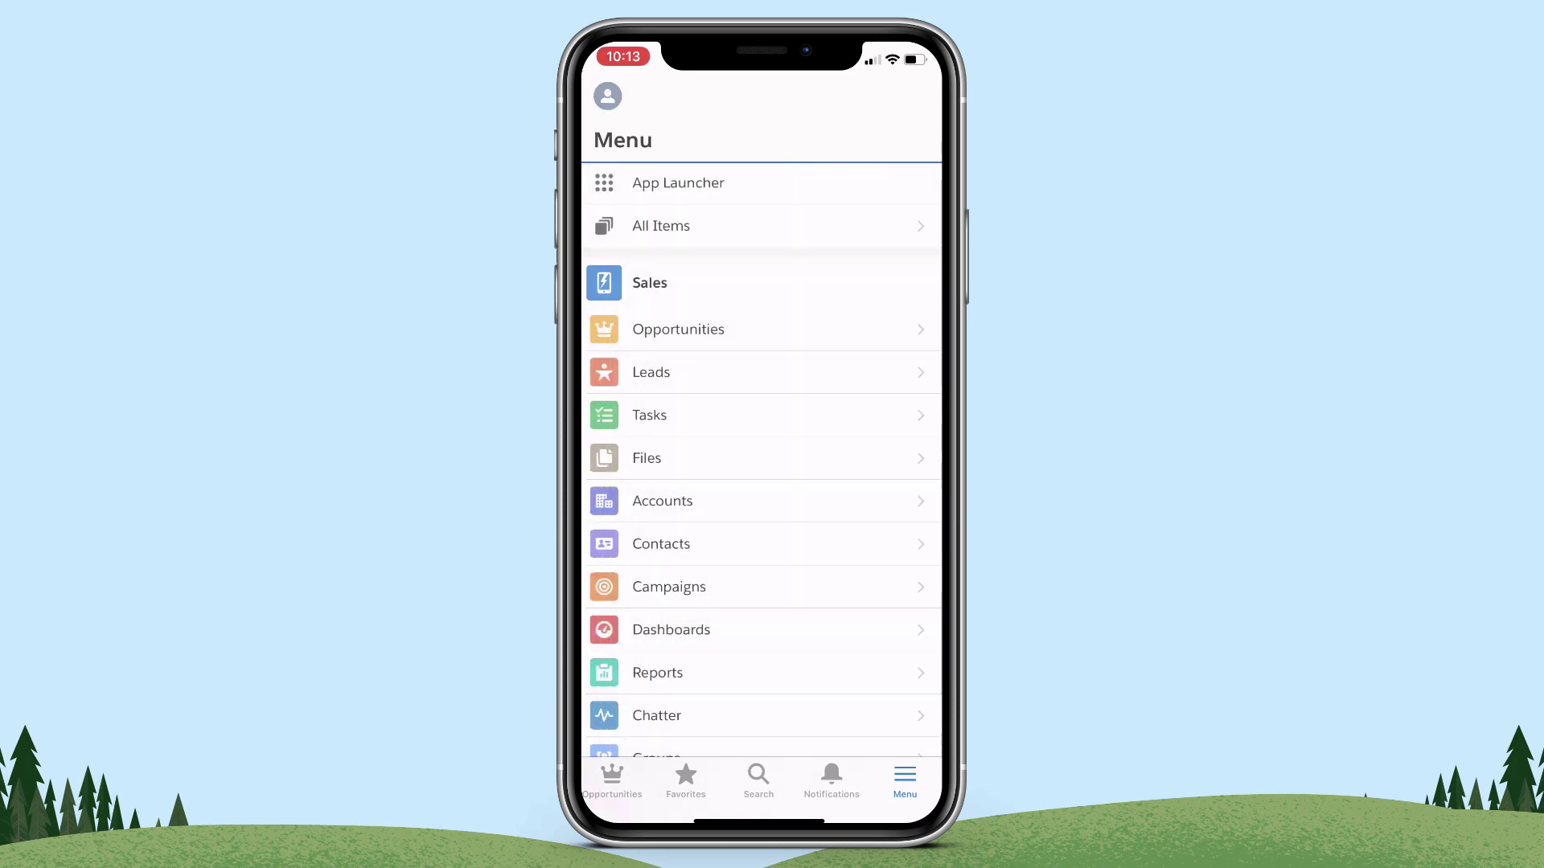